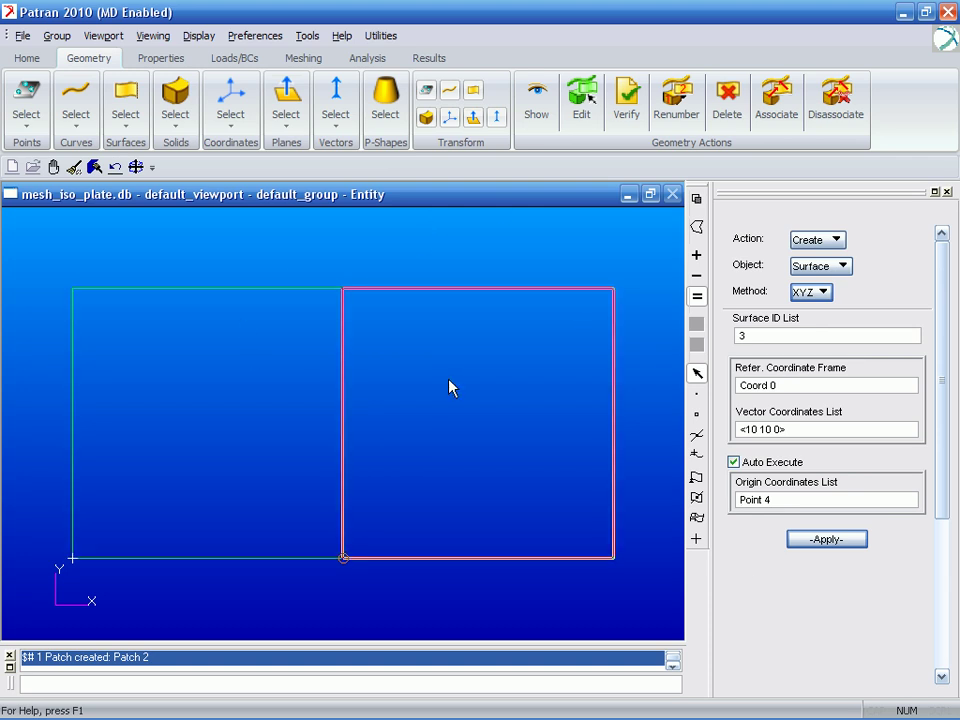
# - Switch to the Meshing tab to bring up the Create Mesh Seed form
pyautogui.click(305, 60)
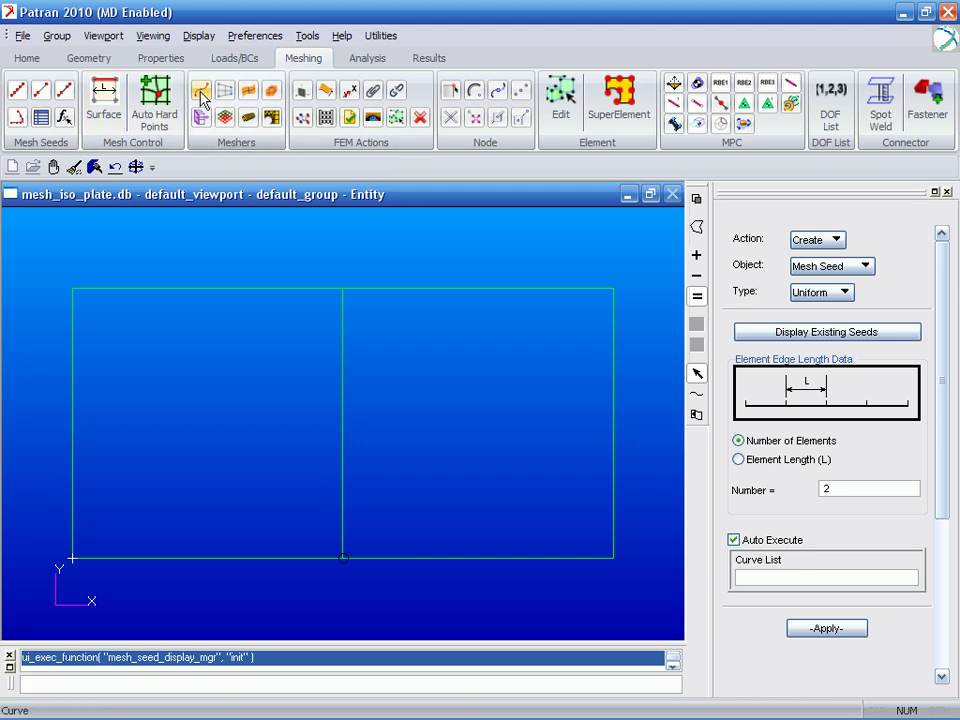
# - Mesh Surface 1 with IsoMesh Quad4 at global edge length 2.0, giving 25 quads
pyautogui.click(250, 94)
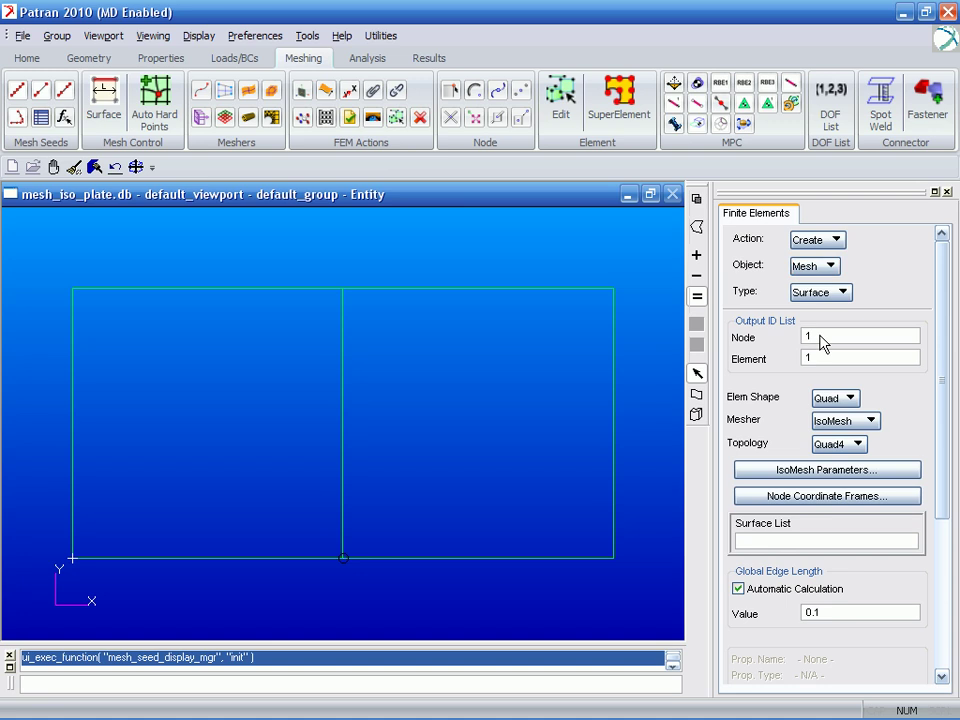
pyautogui.moveTo(943, 390); pyautogui.dragTo(940, 441)
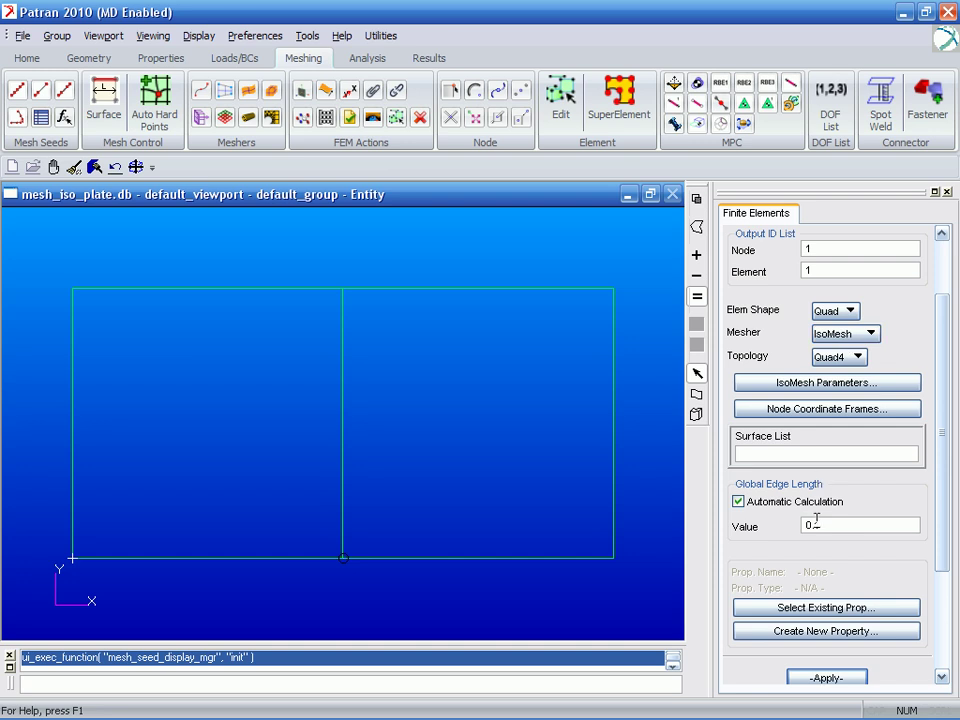
pyautogui.click(204, 431)
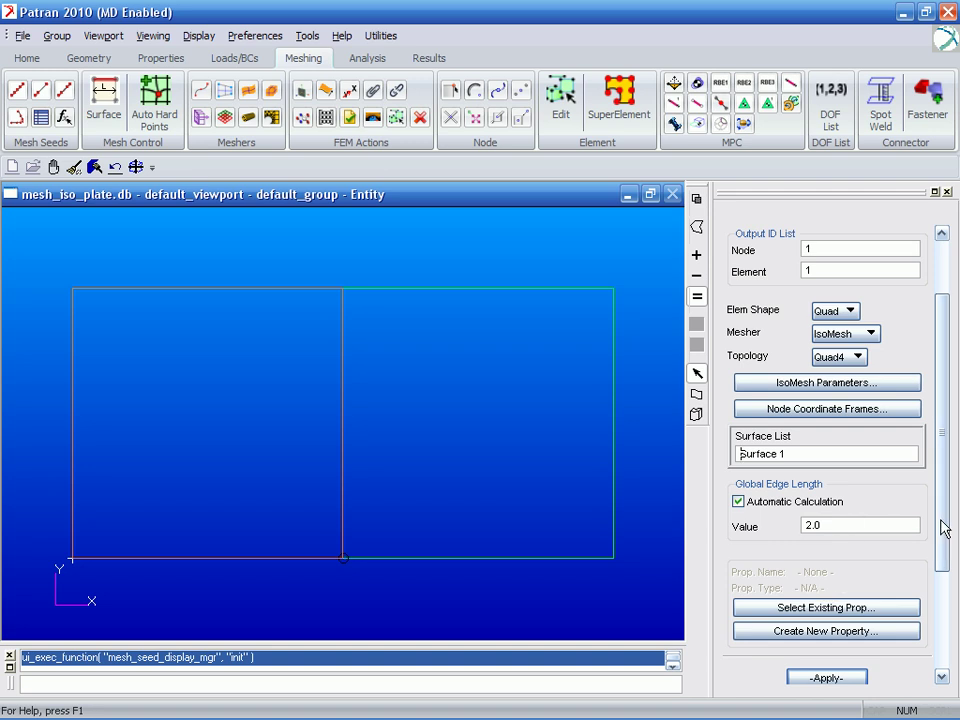
pyautogui.scroll(-3, 943, 560)
pyautogui.scroll(-1, 943, 568)
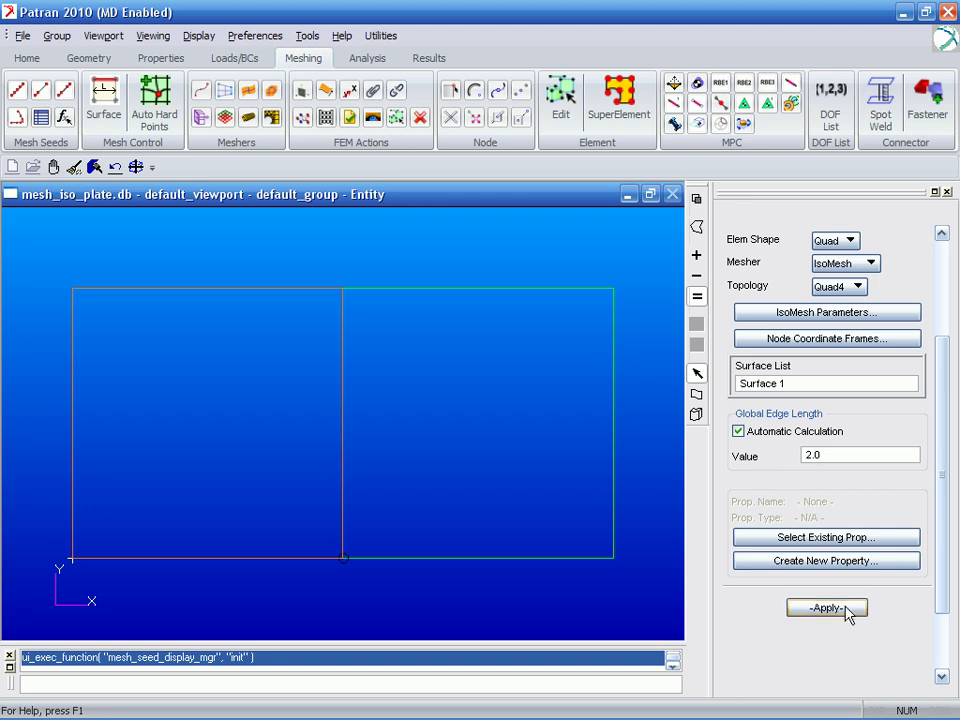
pyautogui.click(843, 609)
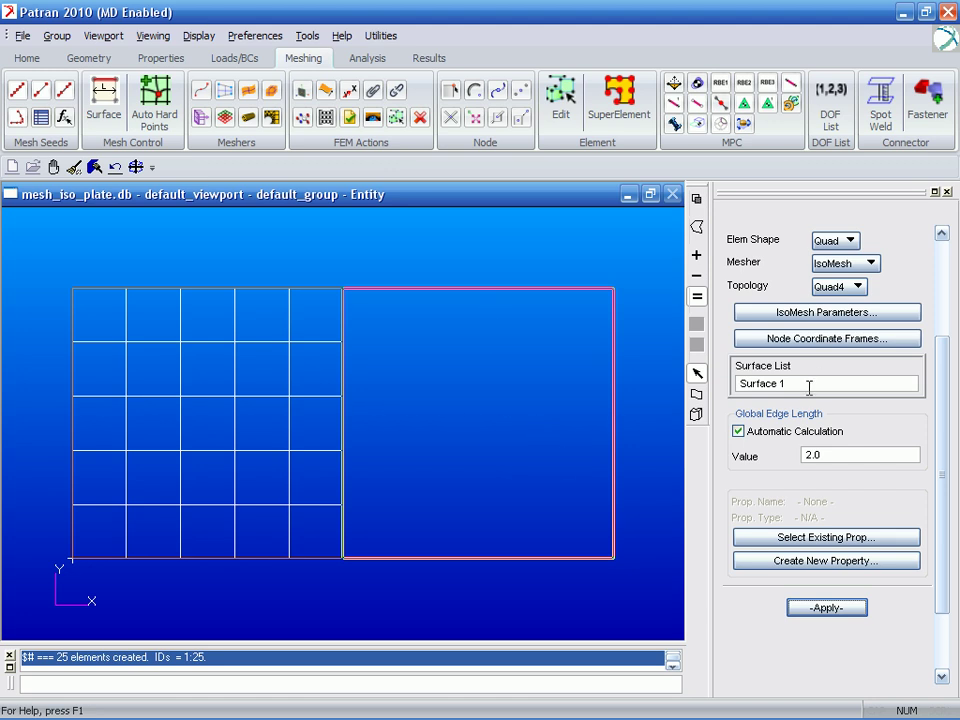
# - Mesh Surface 2 into 50 quad elements at global edge length 1.0
pyautogui.click(529, 403)
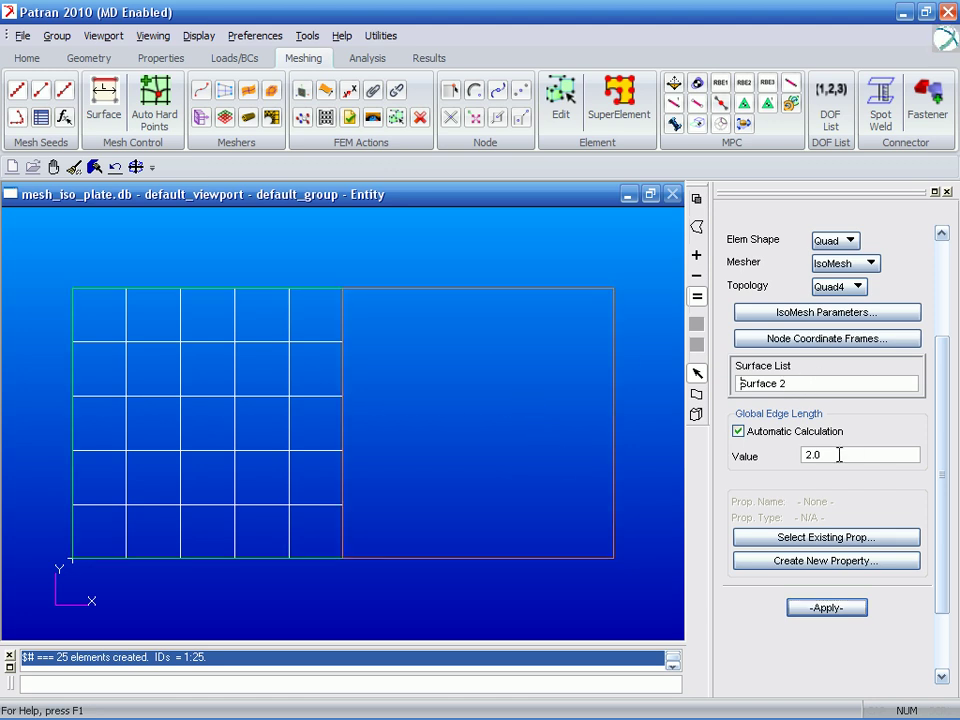
pyautogui.hotkey('shift', 'Home')
pyautogui.write('1.')
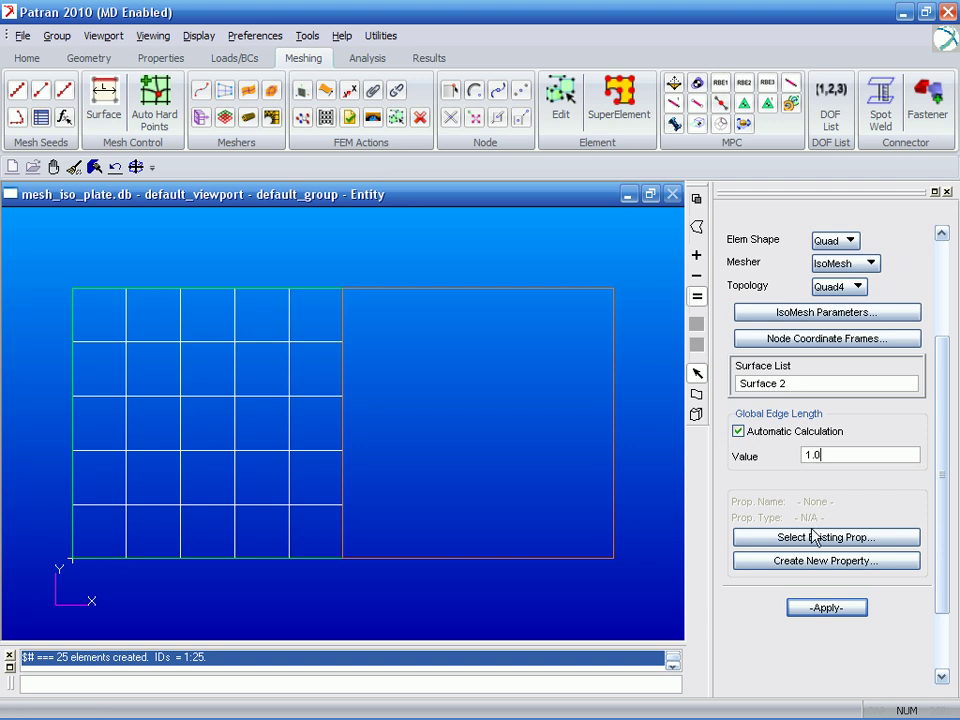
pyautogui.click(810, 612)
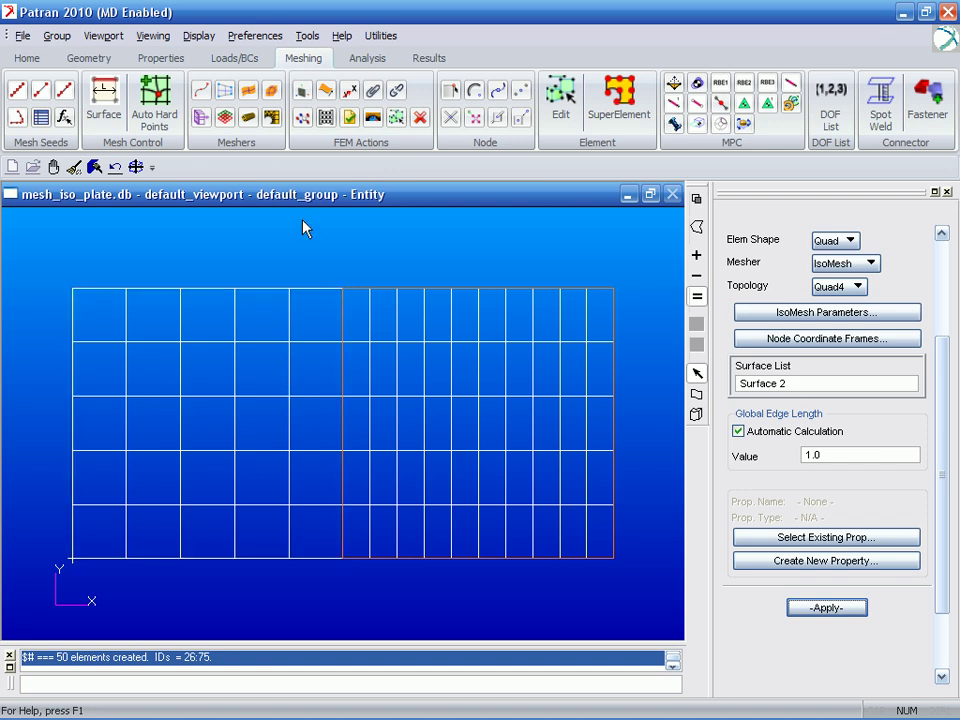
pyautogui.click(348, 119)
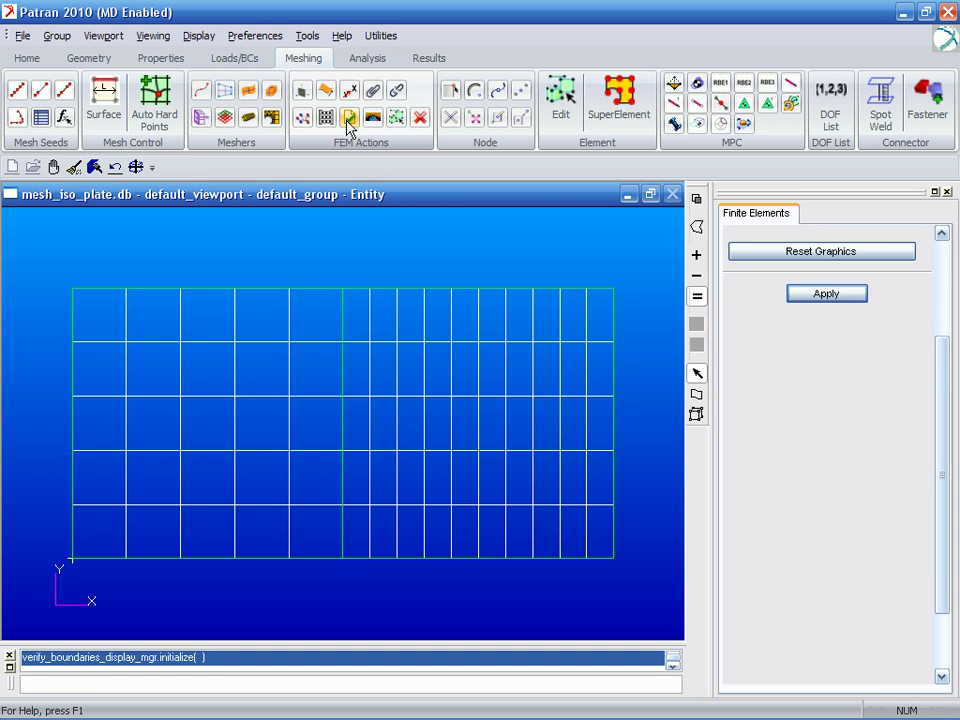
# - Plot free edges, revealing the plate outline plus the shared seam between surfaces
pyautogui.moveTo(938, 370); pyautogui.dragTo(935, 268)
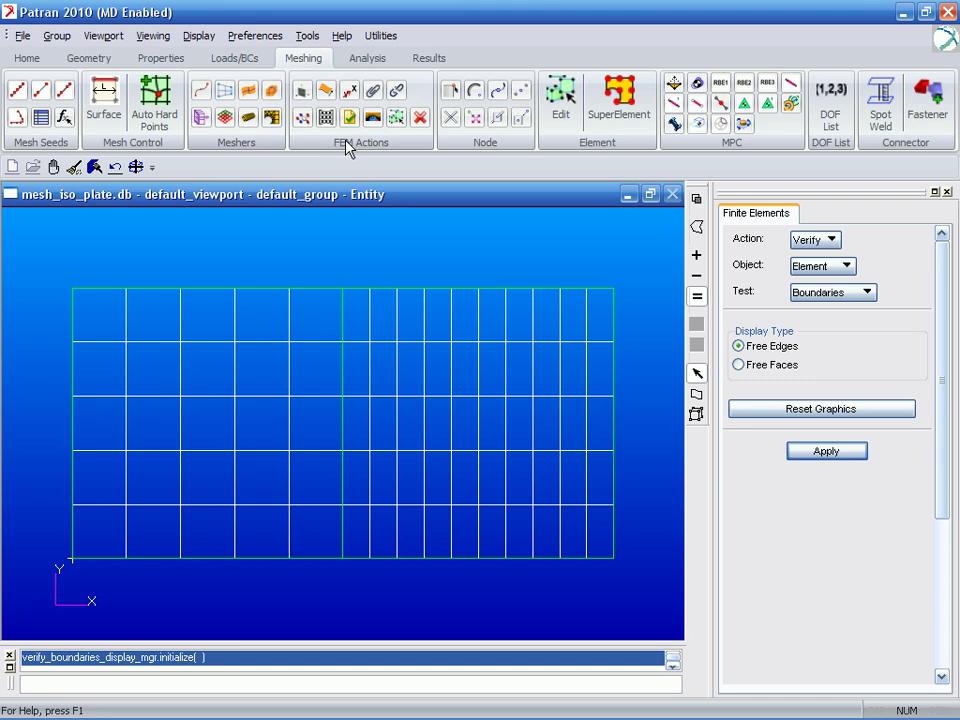
pyautogui.click(822, 453)
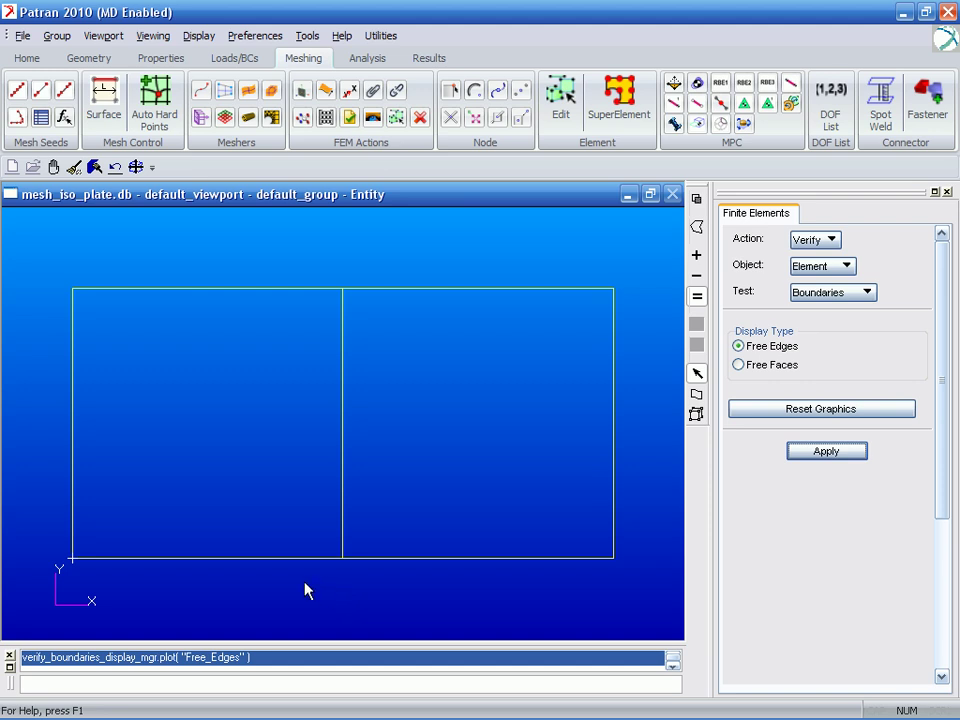
# - Equivalence nodes with tolerance cube 0.005, merging the six duplicate seam nodes
pyautogui.click(301, 120)
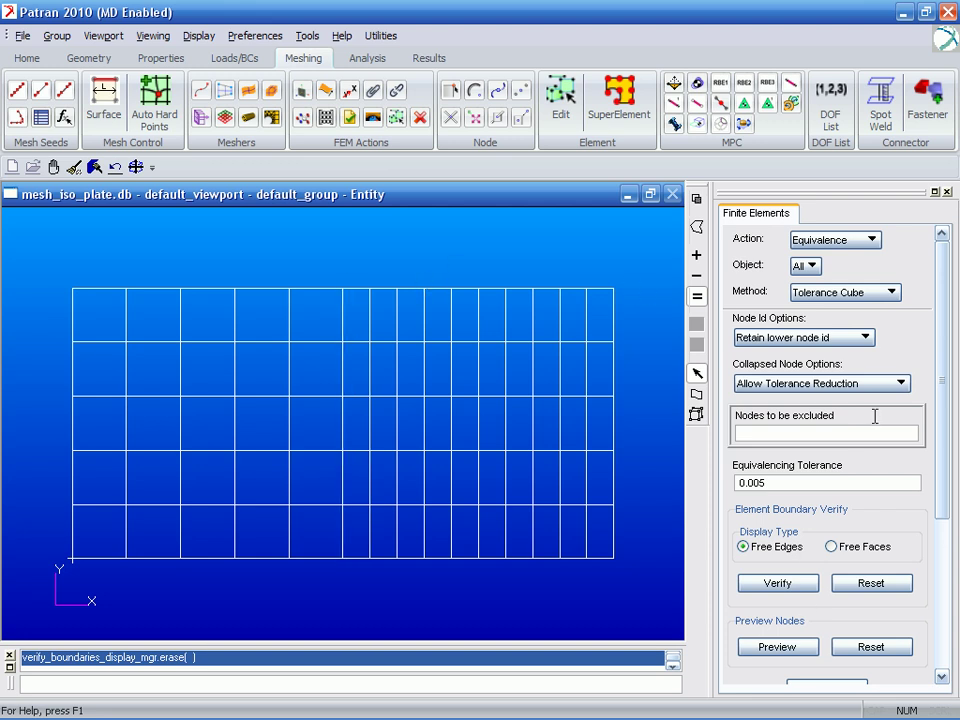
pyautogui.moveTo(941, 378); pyautogui.dragTo(939, 360)
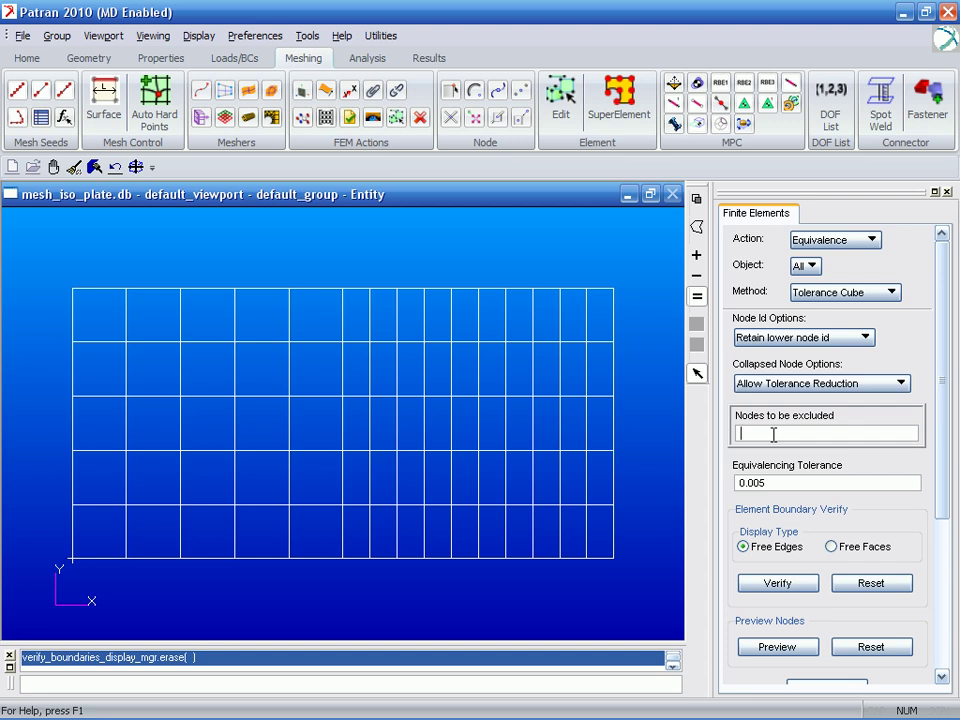
pyautogui.moveTo(943, 450); pyautogui.dragTo(941, 518)
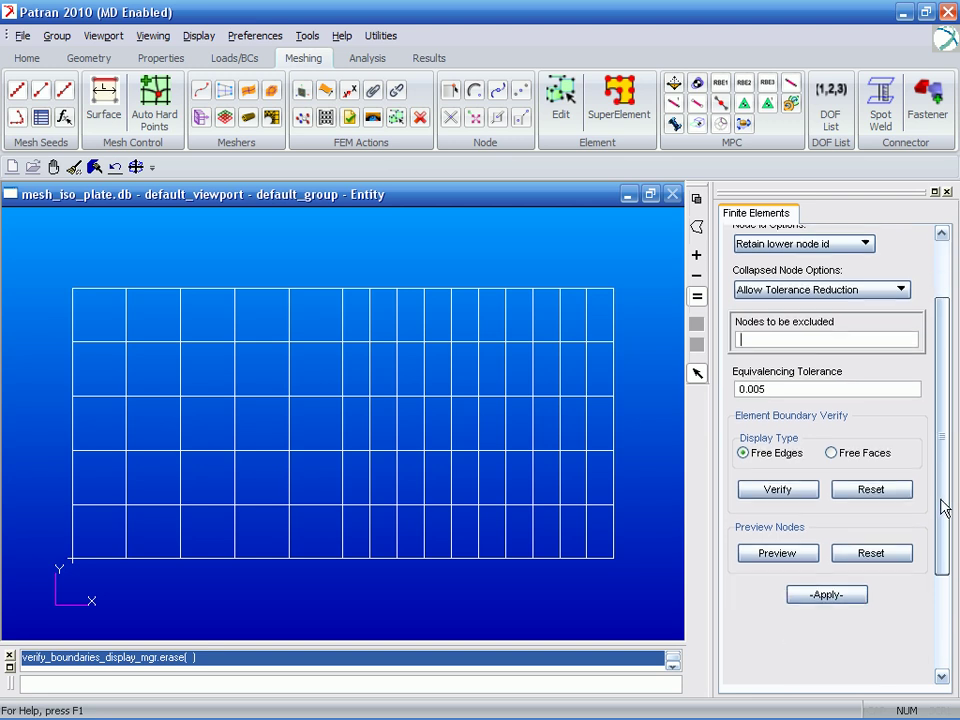
pyautogui.click(745, 318)
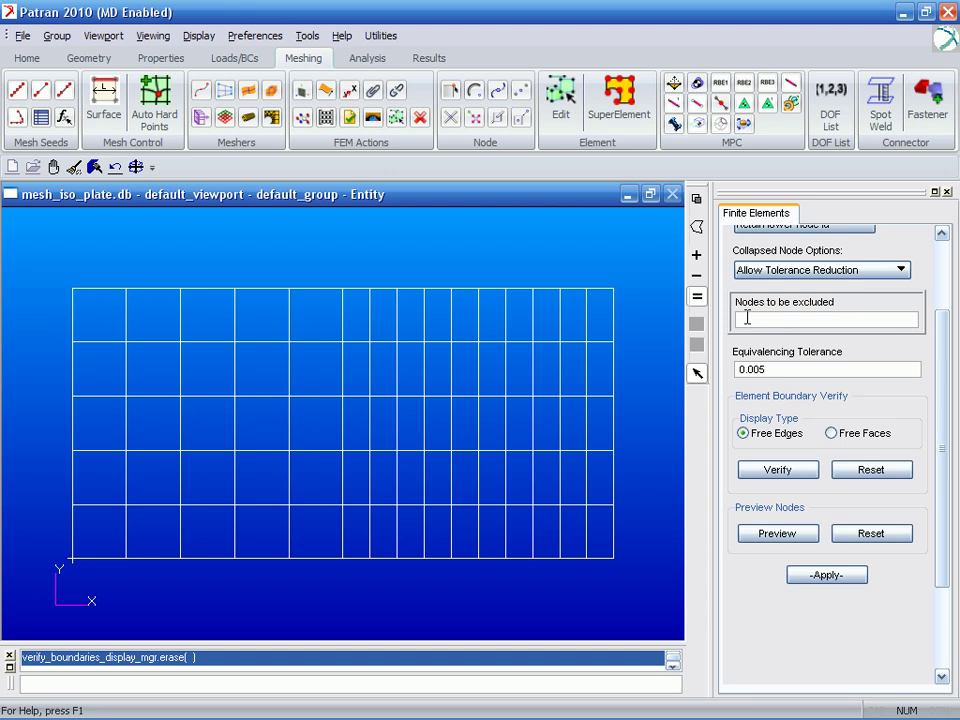
pyautogui.click(827, 577)
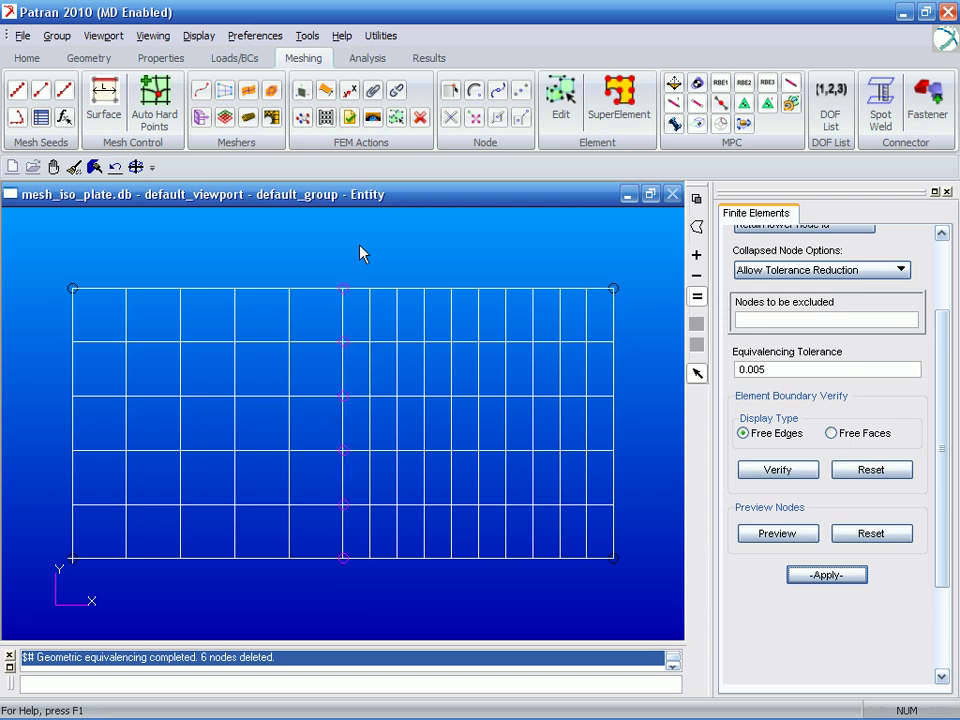
# - Recheck free edges, now showing only the plate's outer boundary
pyautogui.click(349, 117)
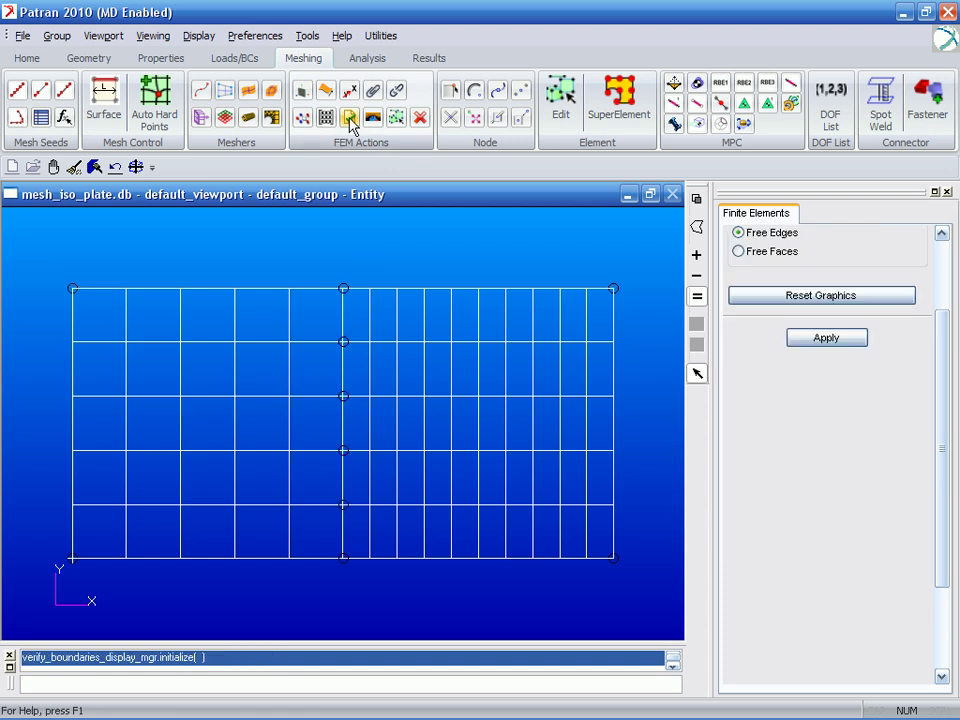
pyautogui.scroll(3, 939, 330)
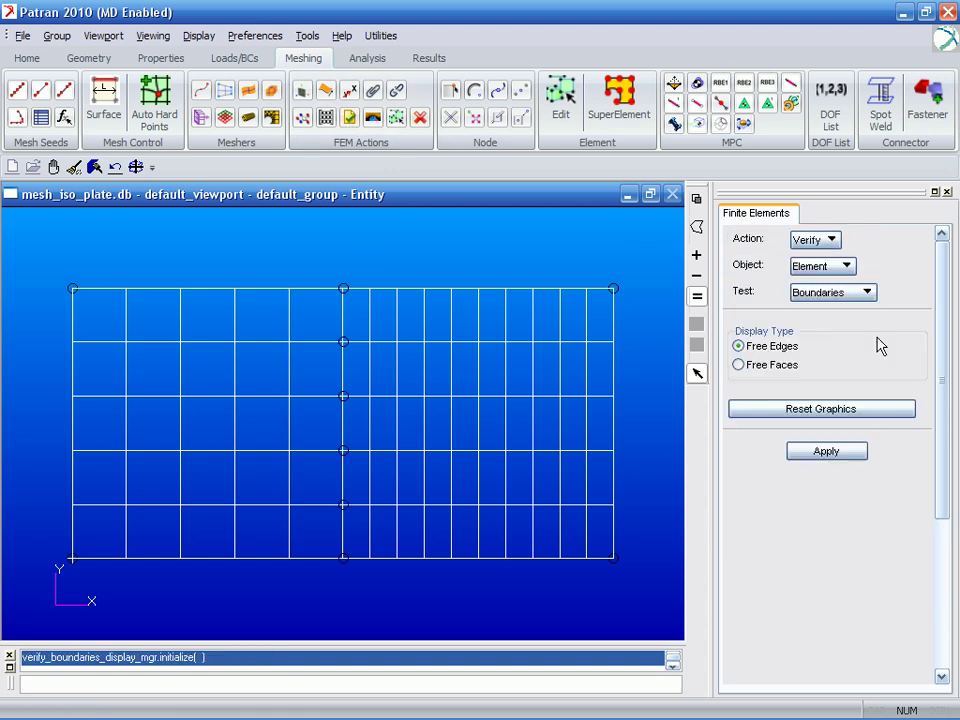
pyautogui.click(834, 453)
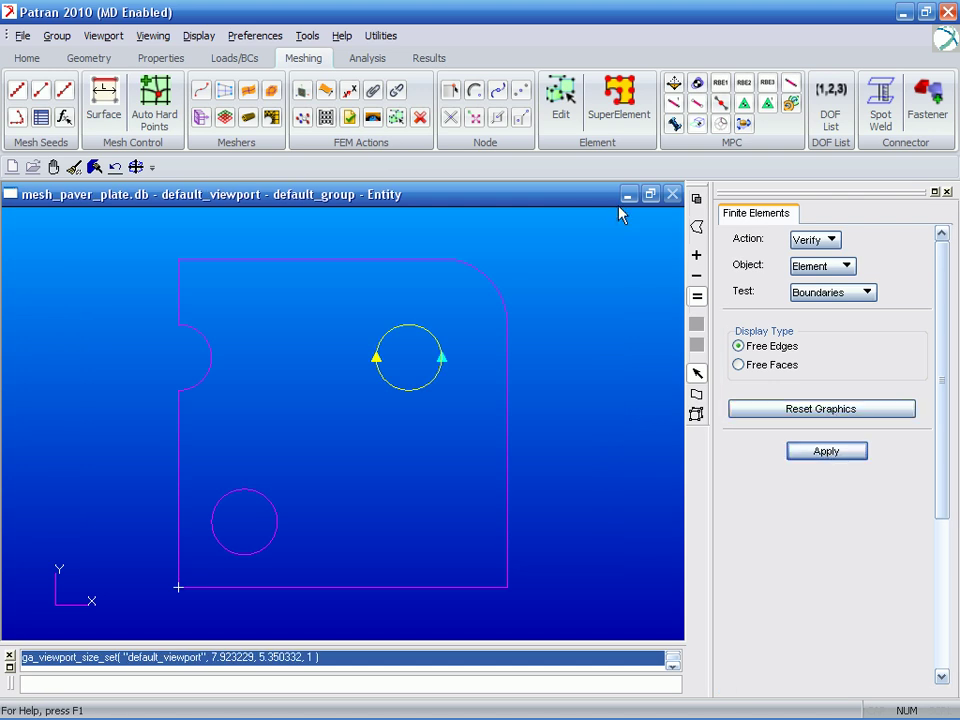
pyautogui.click(24, 59)
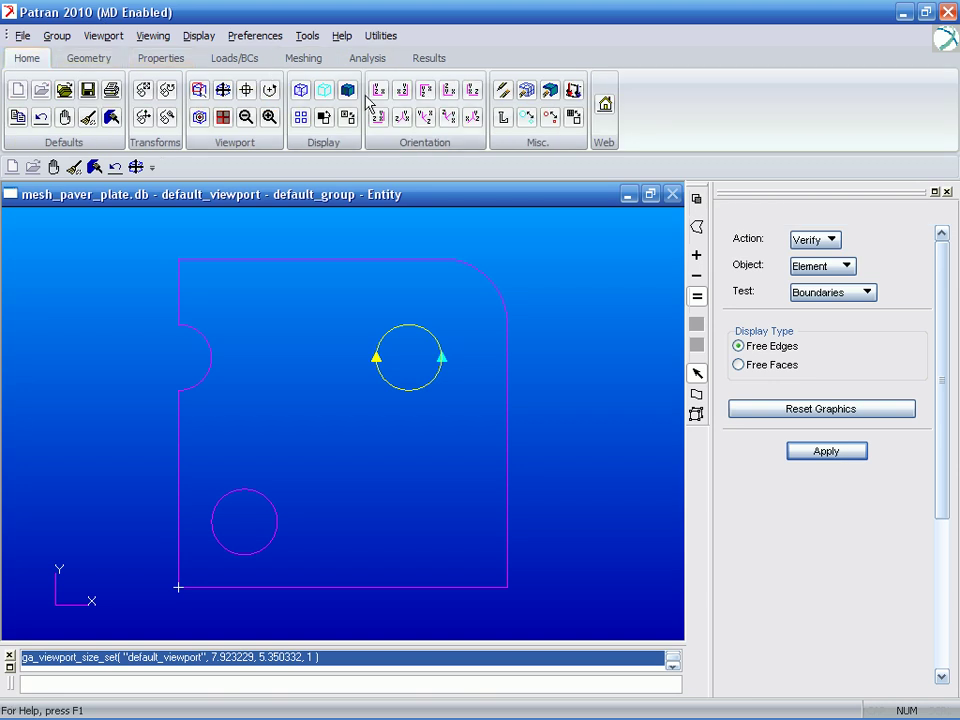
pyautogui.click(347, 90)
pyautogui.moveTo(559, 388)
pyautogui.mouseDown(button='middle')
pyautogui.moveTo(559, 377)
pyautogui.moveTo(566, 400)
pyautogui.moveTo(485, 403)
pyautogui.mouseUp(button='middle')
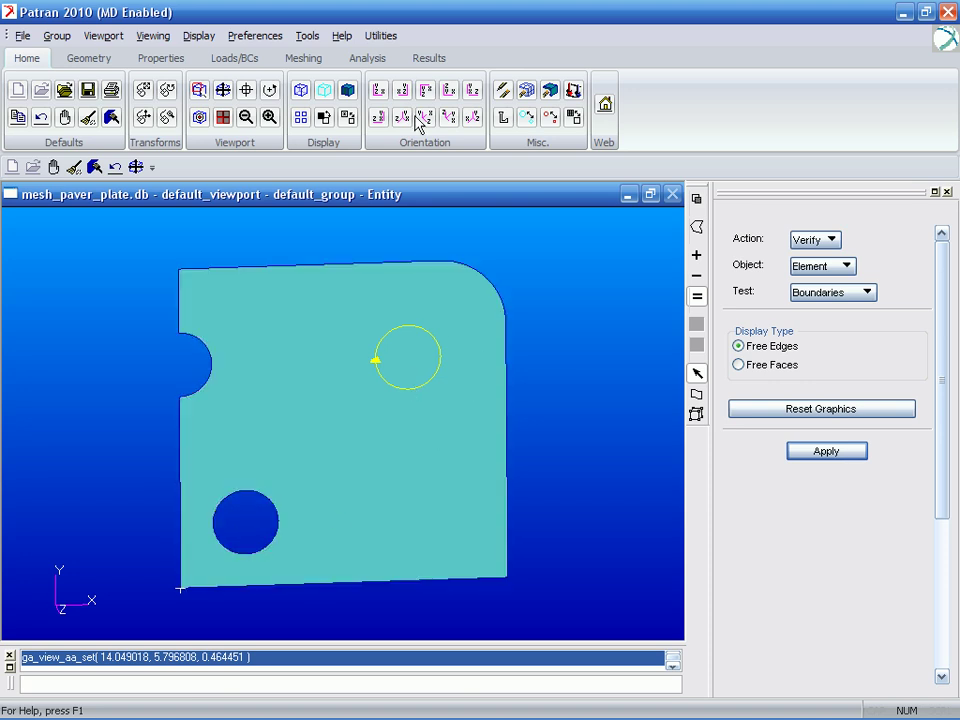
pyautogui.click(379, 91)
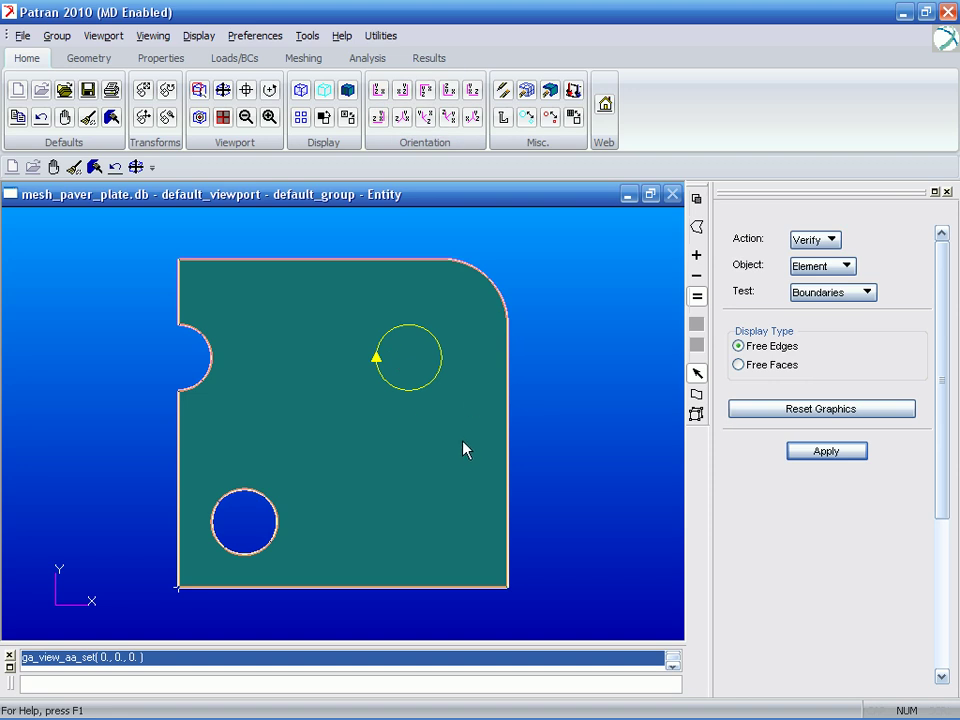
pyautogui.click(297, 91)
# - Pave Surface 1 of the holed plate into a 68-element quad mesh
pyautogui.click(303, 60)
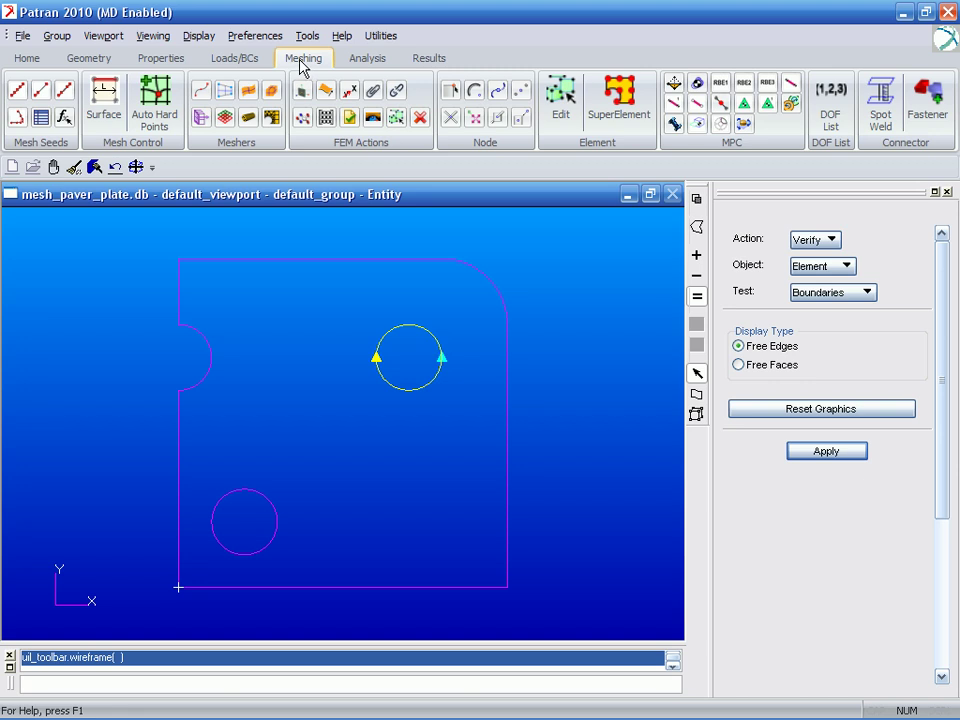
pyautogui.click(248, 92)
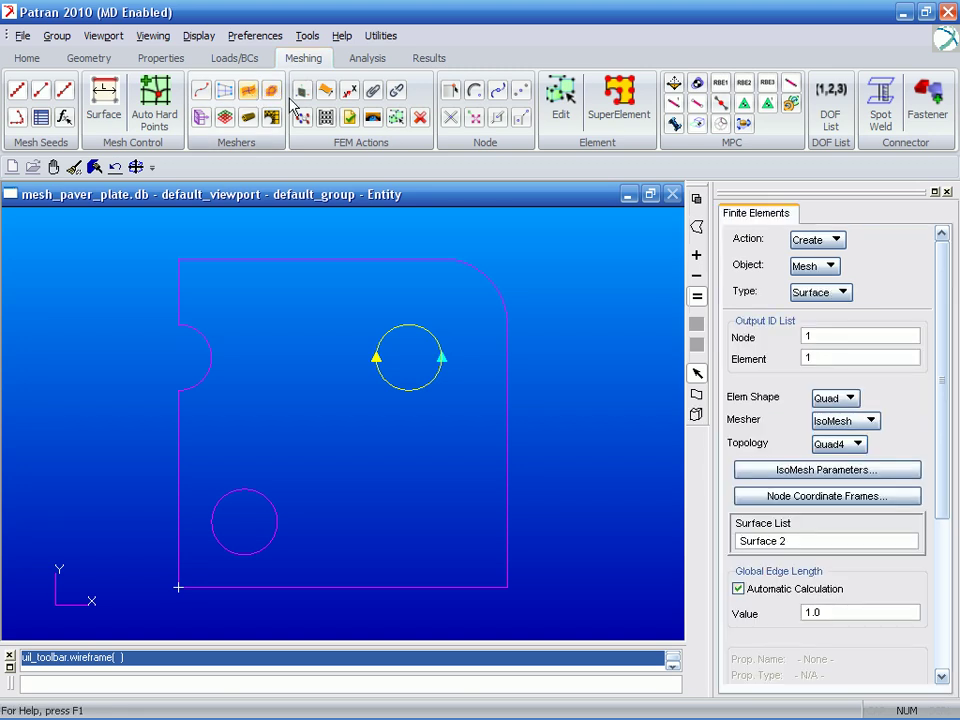
pyautogui.click(848, 421)
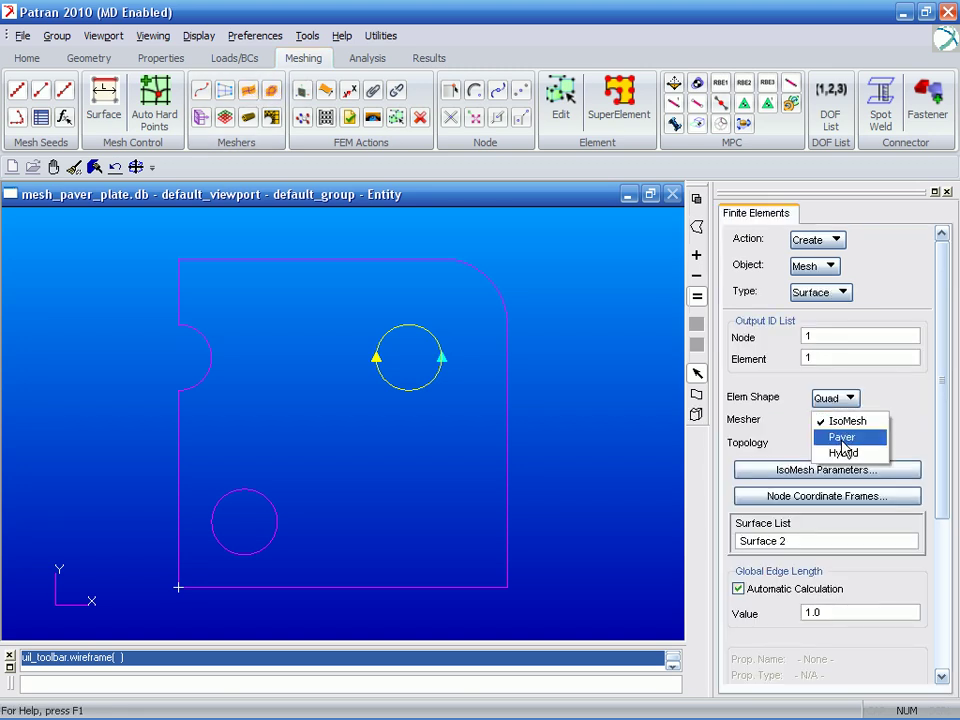
pyautogui.click(843, 440)
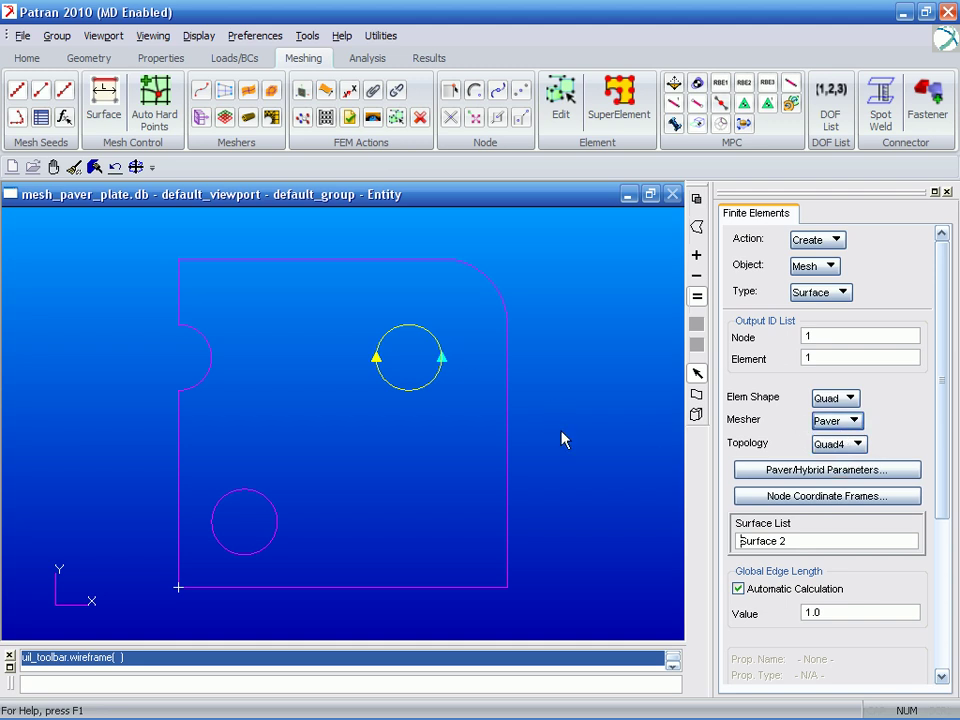
pyautogui.click(453, 513)
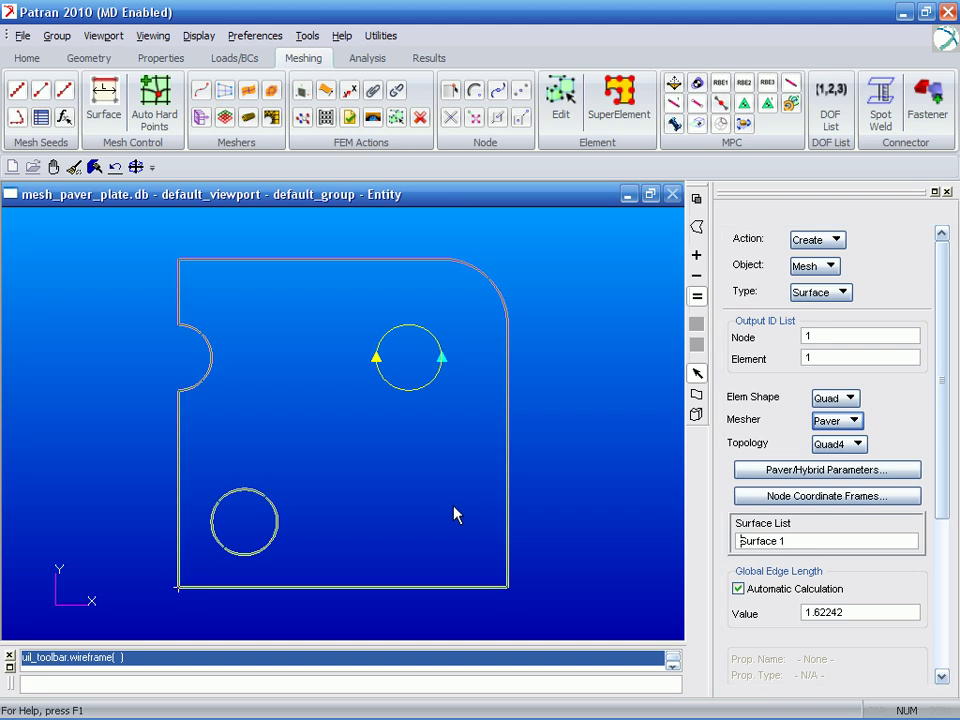
pyautogui.scroll(-1, 938, 560)
pyautogui.scroll(-4, 937, 580)
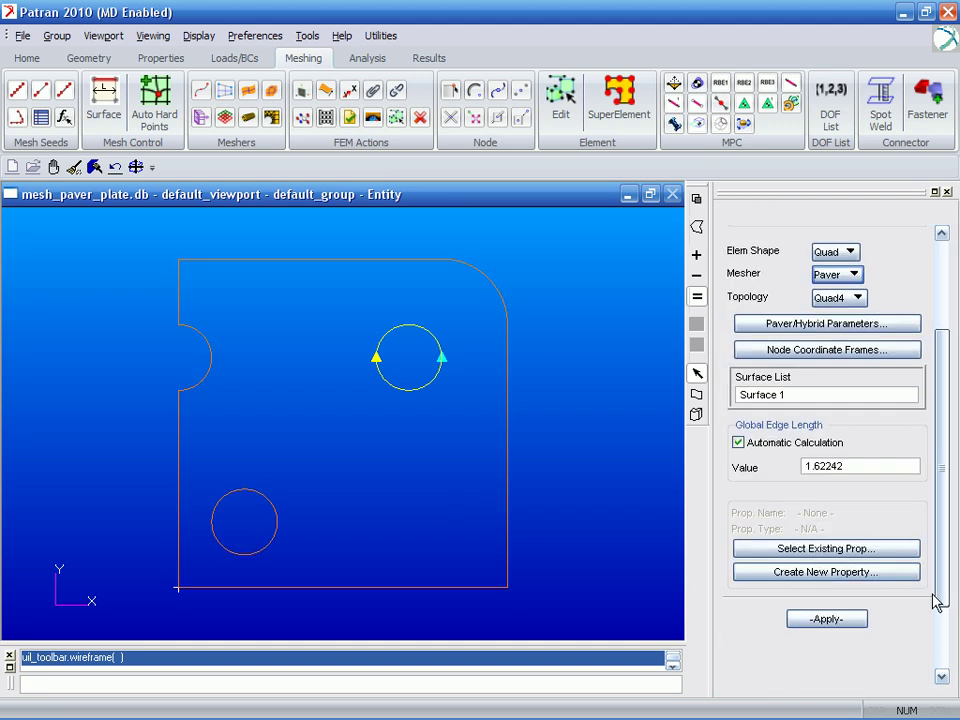
pyautogui.click(834, 616)
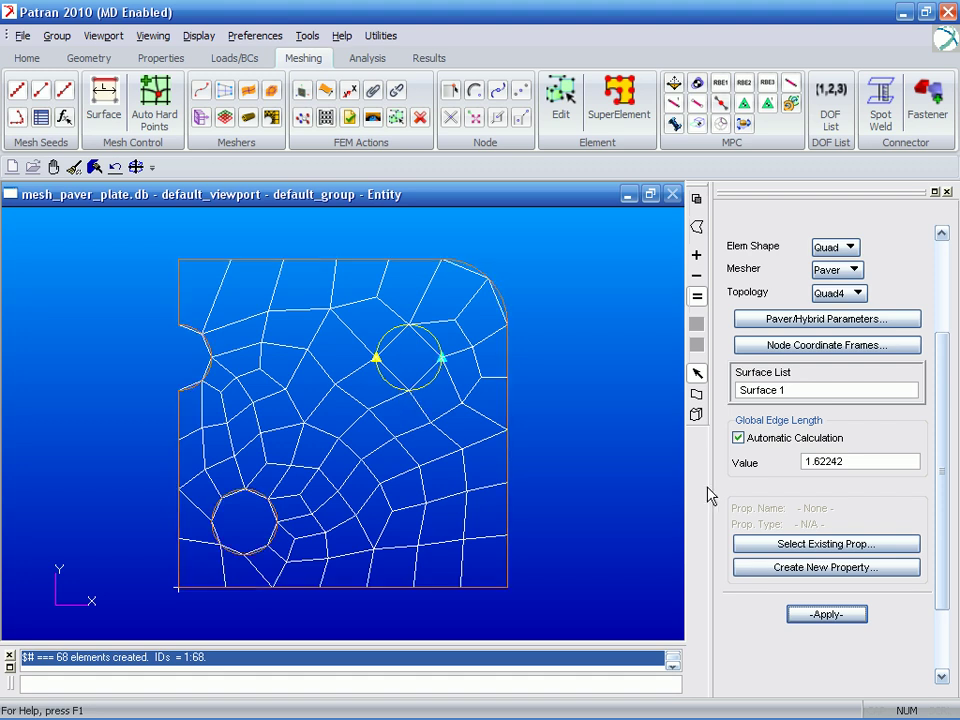
# - Undo the 68-element paver mesh, leaving the bare plate outline
pyautogui.click(114, 168)
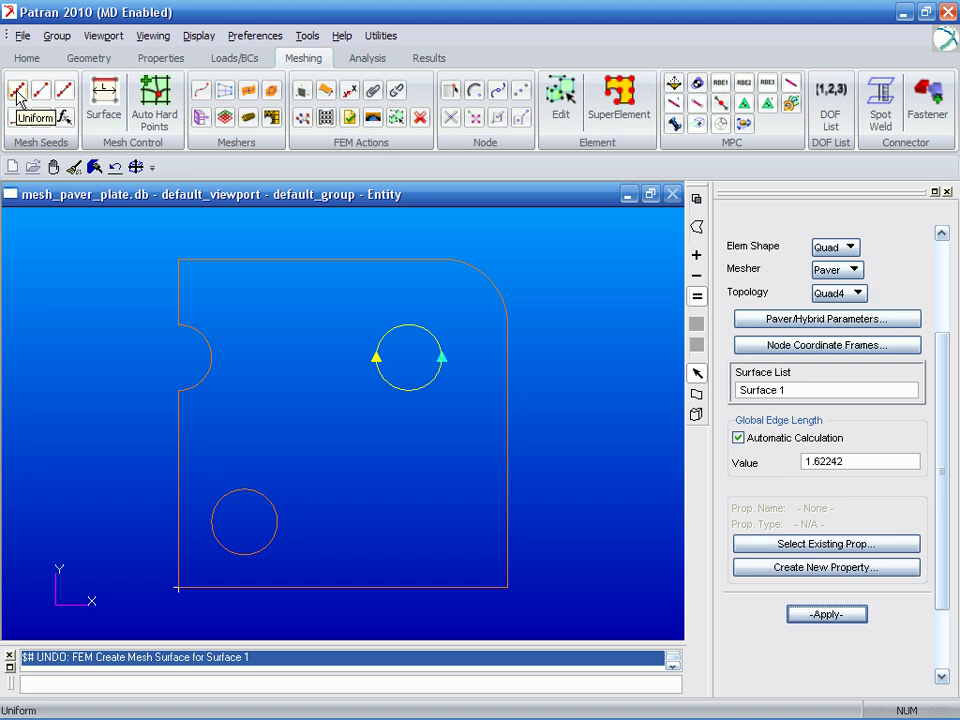
# - Place a uniform 26-element mesh seed on Curve 1, the upper-right hole
pyautogui.click(18, 97)
pyautogui.write('26')
pyautogui.moveTo(940, 425); pyautogui.dragTo(932, 318)
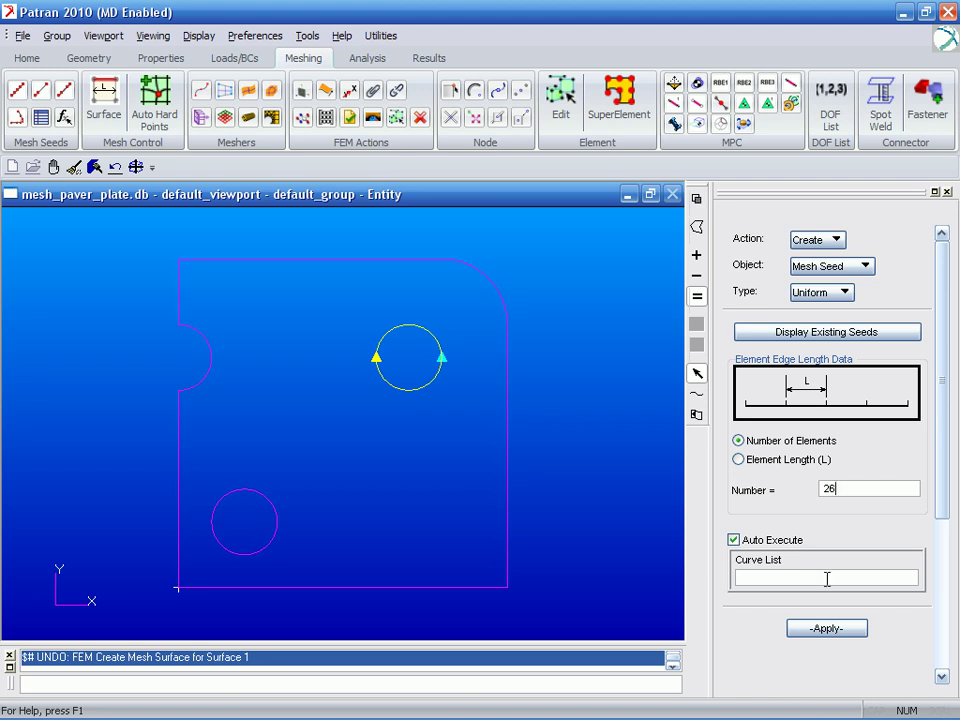
pyautogui.click(429, 336)
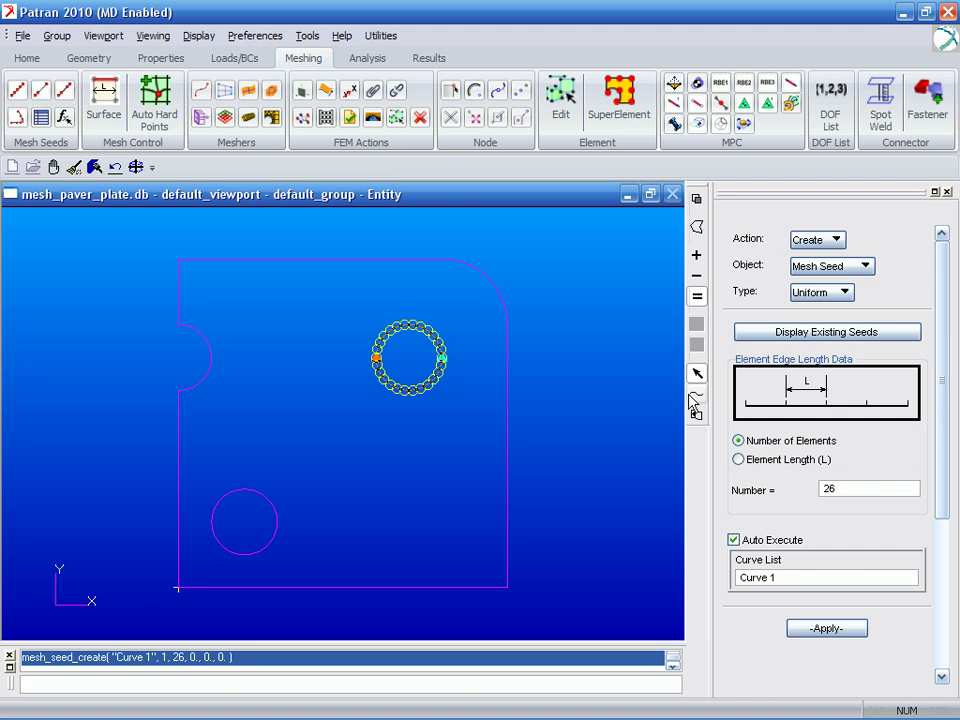
# - Remesh the plate with the paver into 230 quads refined around the seeded hole
pyautogui.click(255, 98)
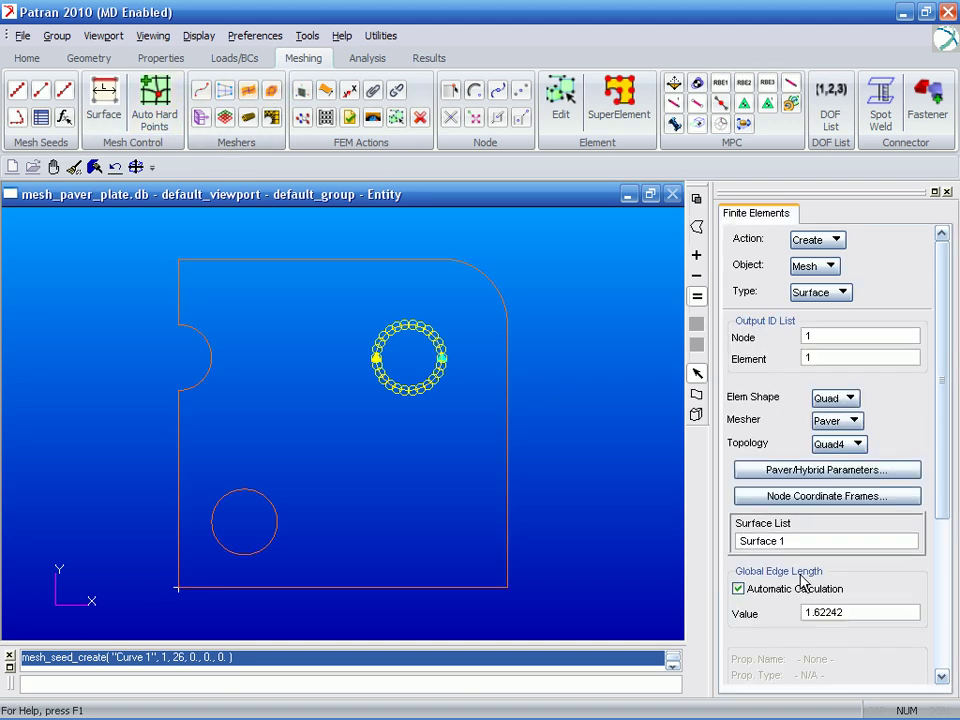
pyautogui.moveTo(943, 531); pyautogui.dragTo(943, 606)
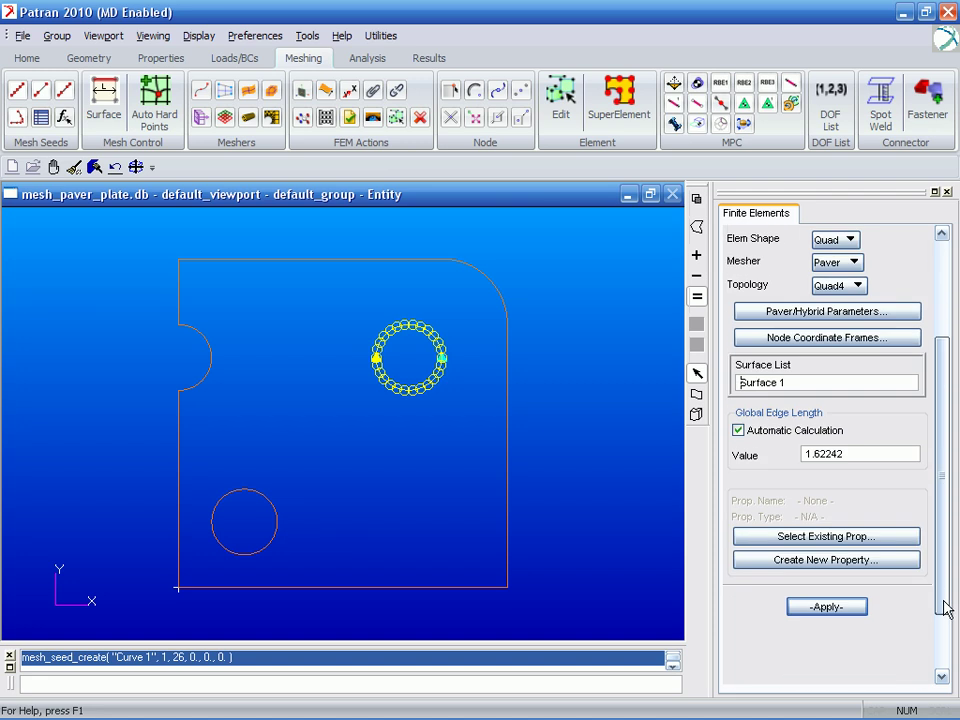
pyautogui.click(827, 608)
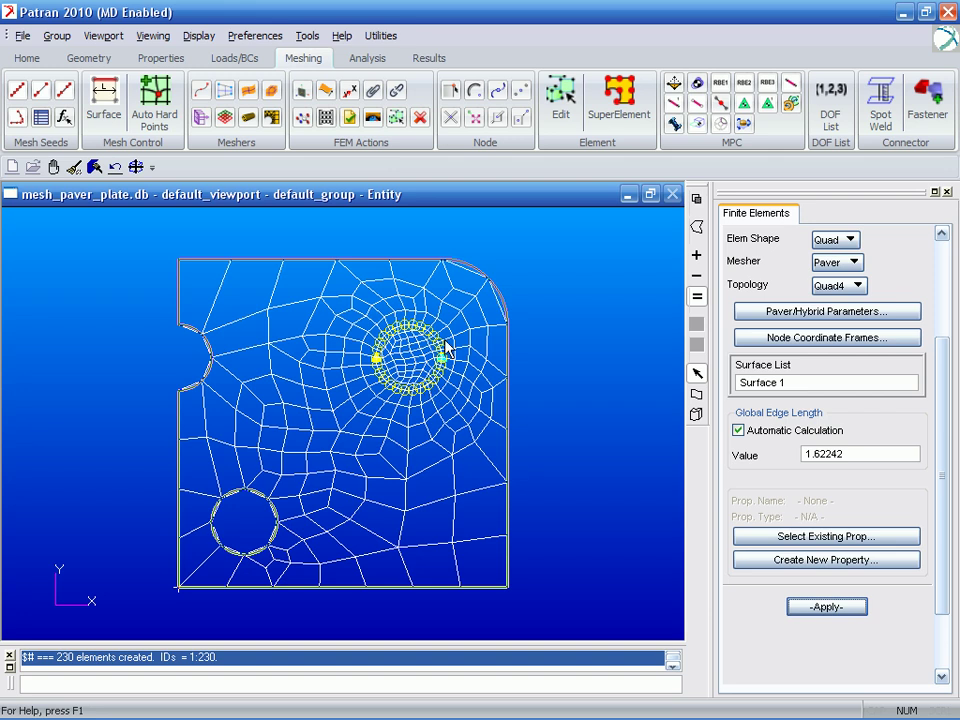
# - Zoom into the refined hole region with View Corners, then fit the whole plate
pyautogui.click(27, 58)
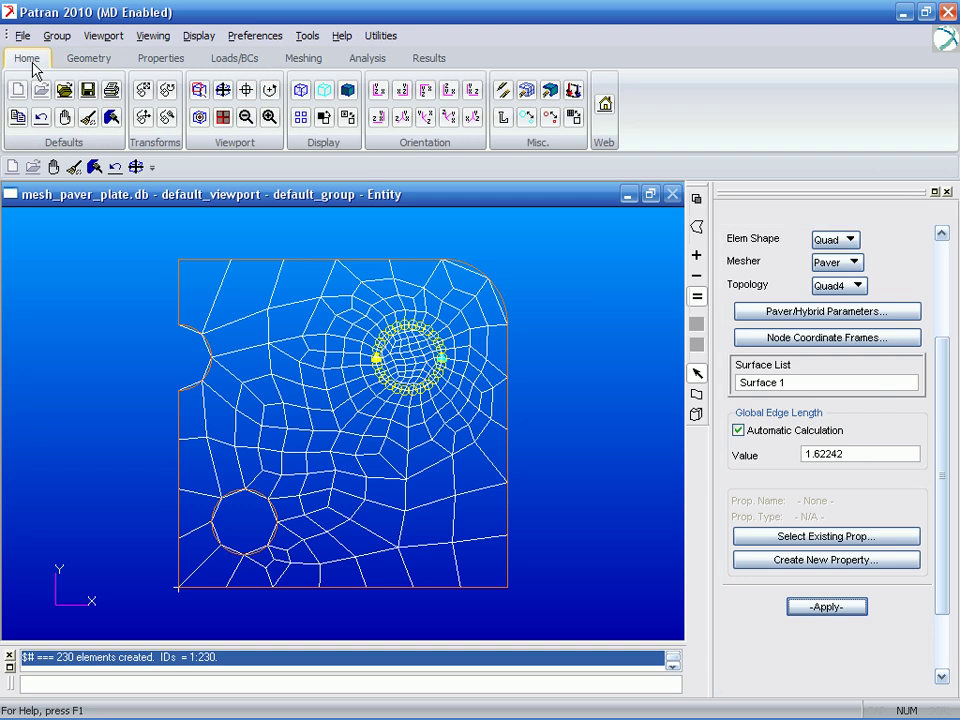
pyautogui.click(199, 90)
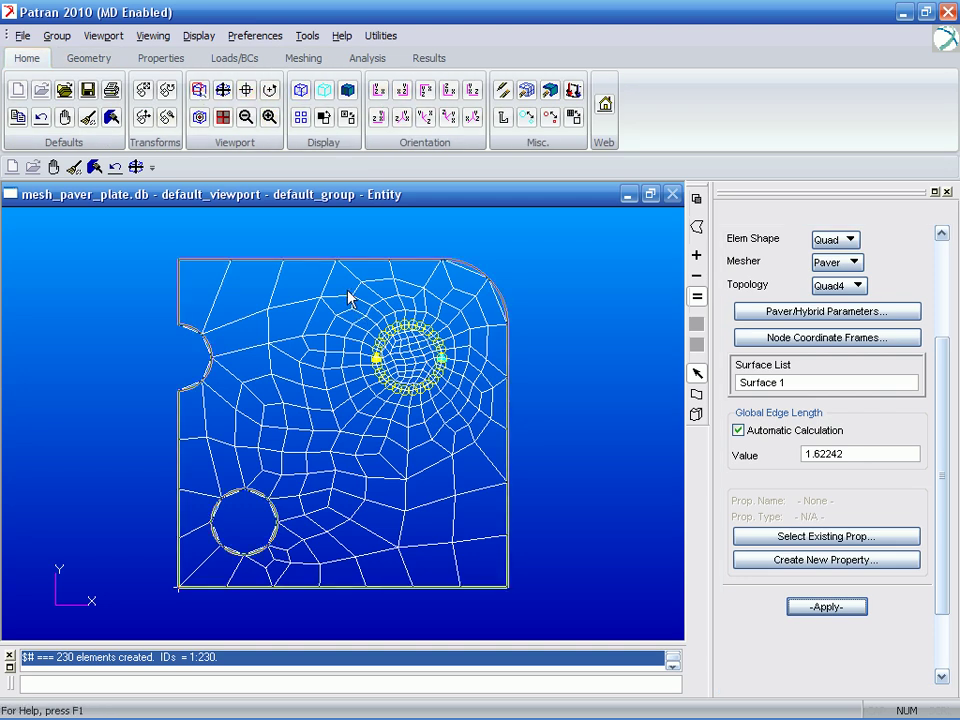
pyautogui.moveTo(347, 291); pyautogui.dragTo(485, 431)
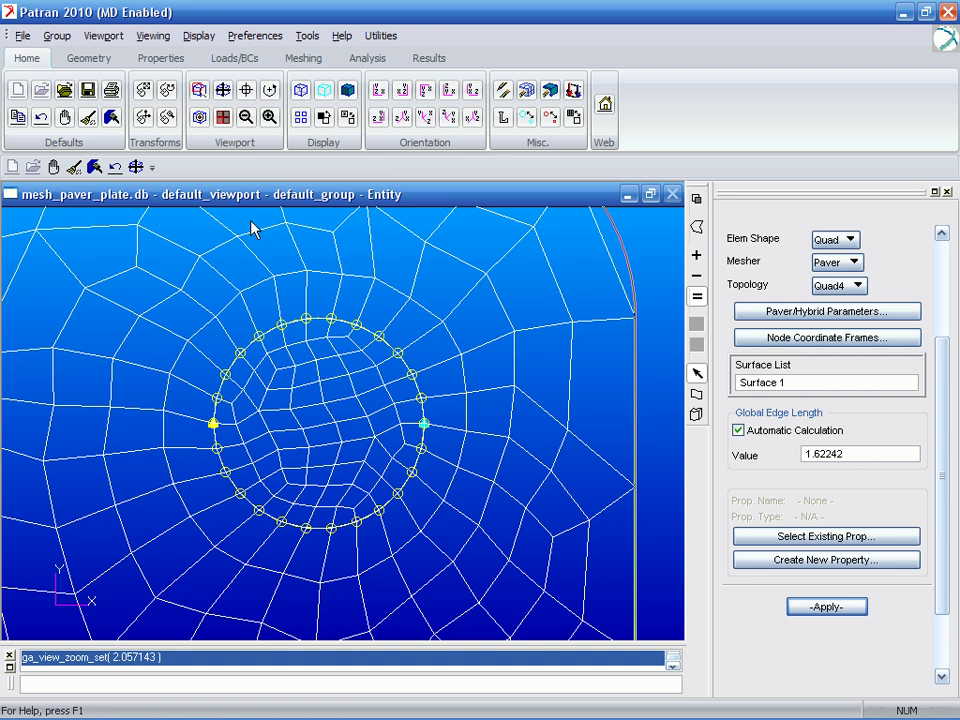
pyautogui.click(222, 92)
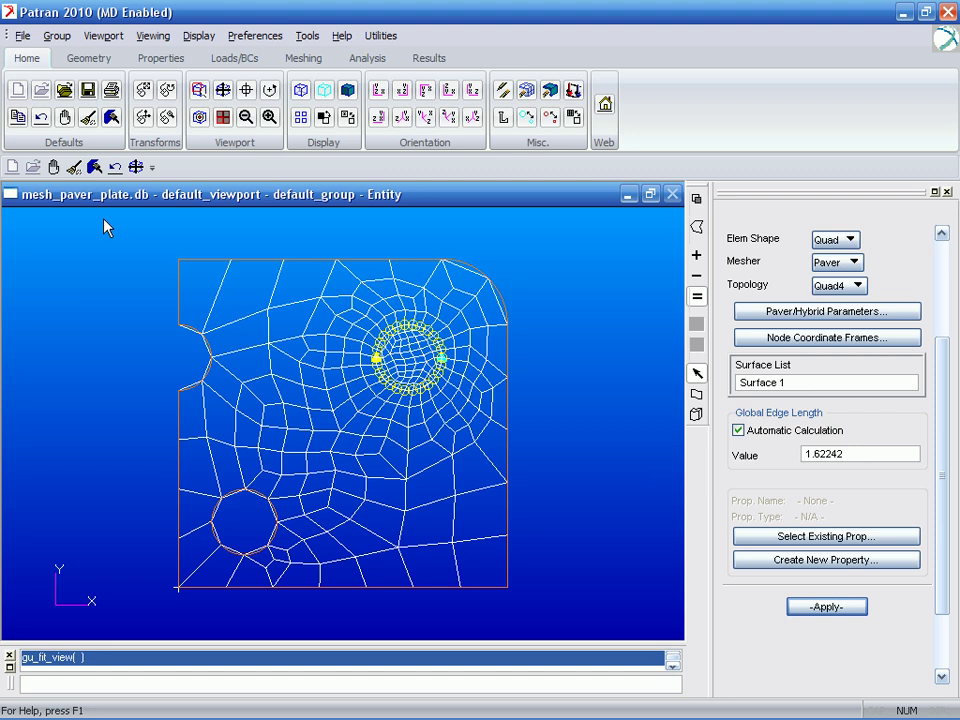
# - Undo the plate mesh and place 20 one-way biased seeds, ratio 3, on the lower-left edge
pyautogui.click(115, 167)
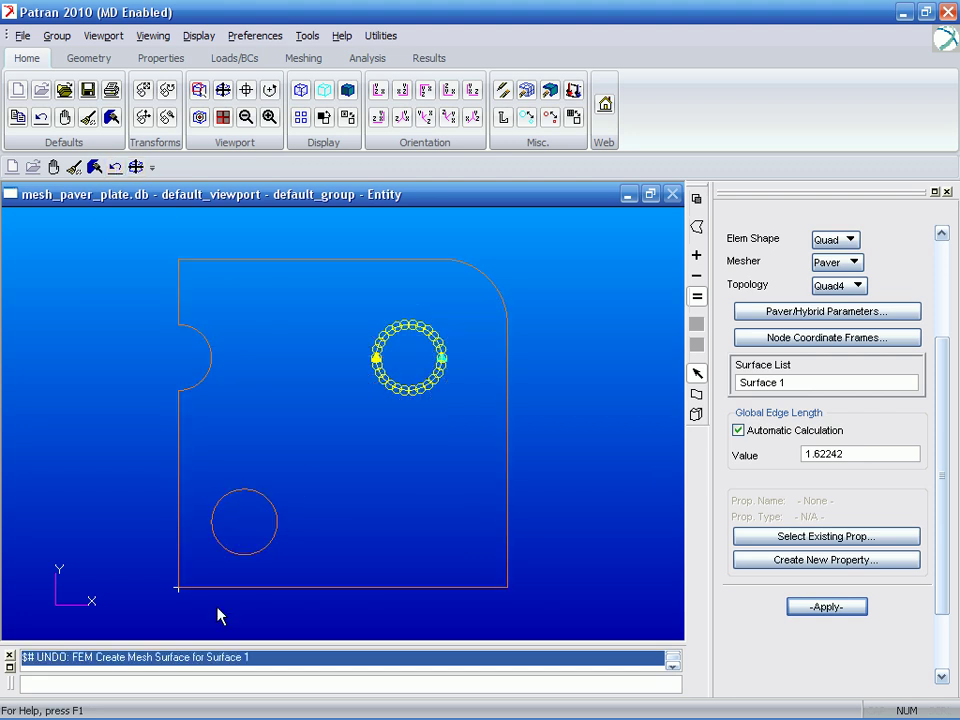
pyautogui.click(303, 58)
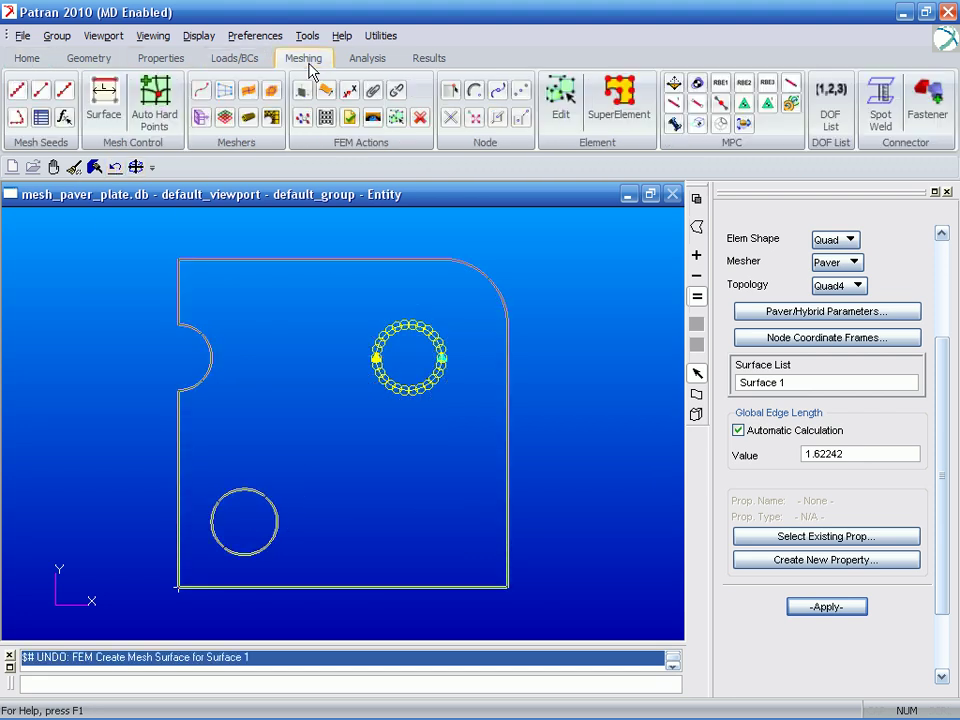
pyautogui.click(40, 90)
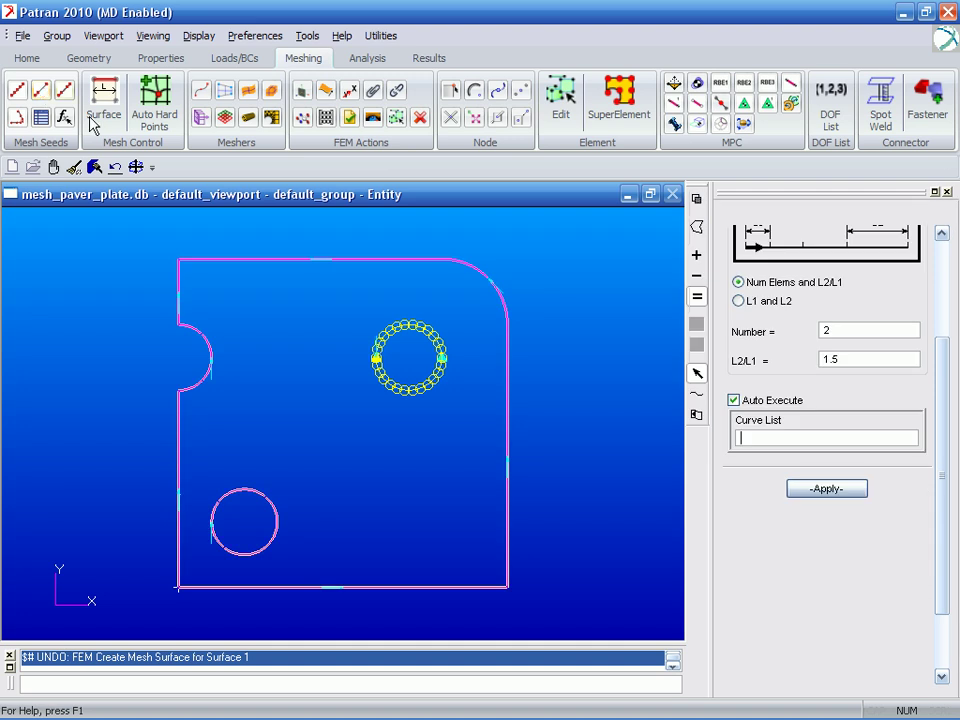
pyautogui.moveTo(938, 439); pyautogui.dragTo(941, 328)
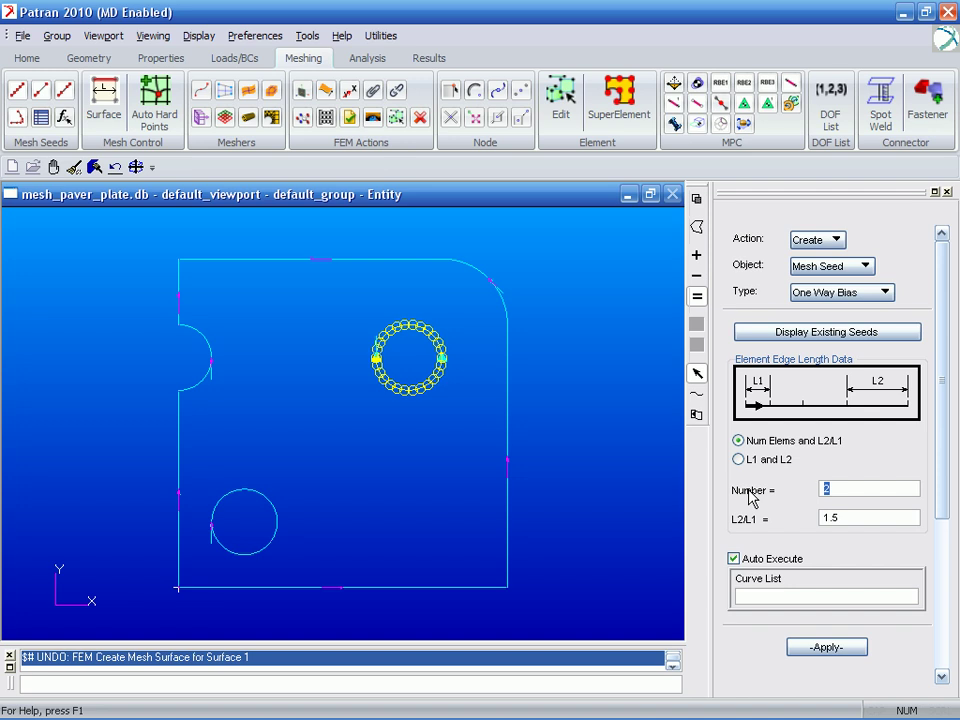
pyautogui.write('20')
pyautogui.press('Tab')
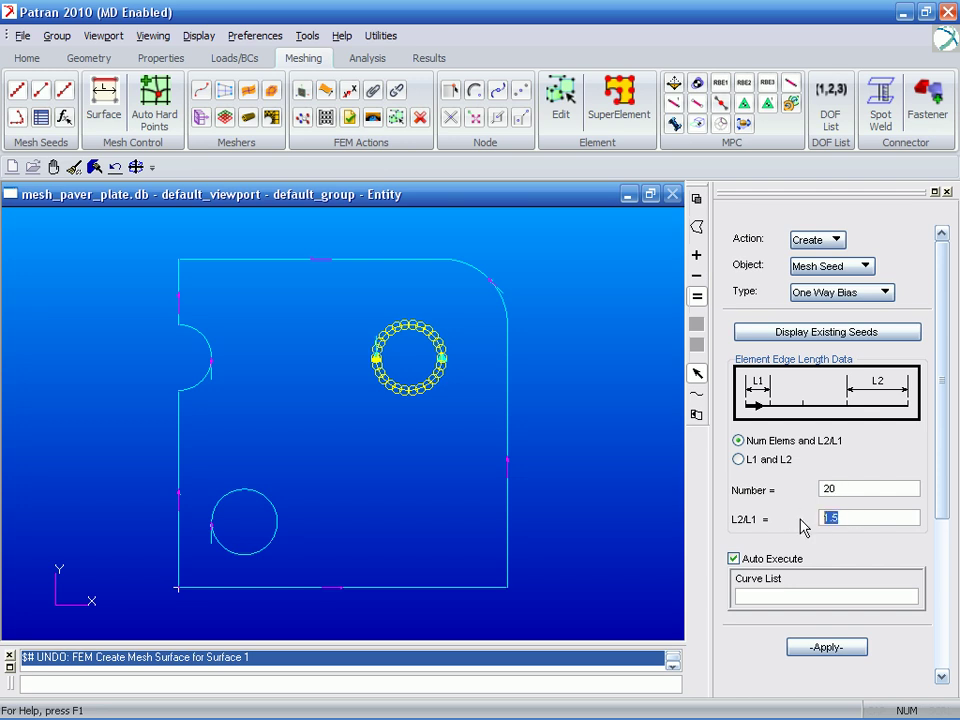
pyautogui.write('3')
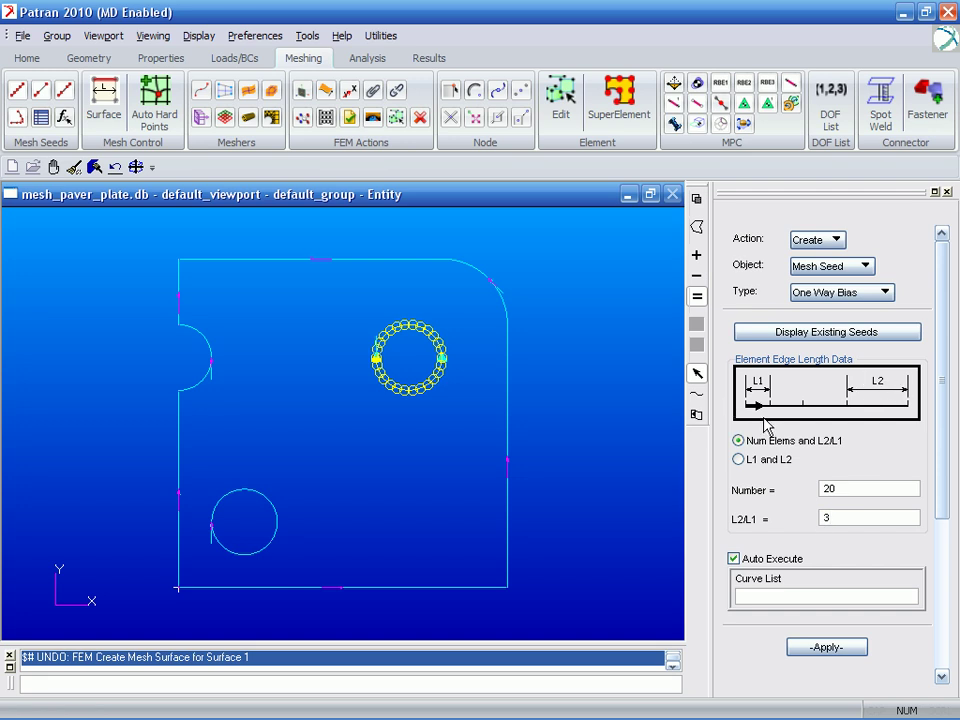
pyautogui.click(180, 477)
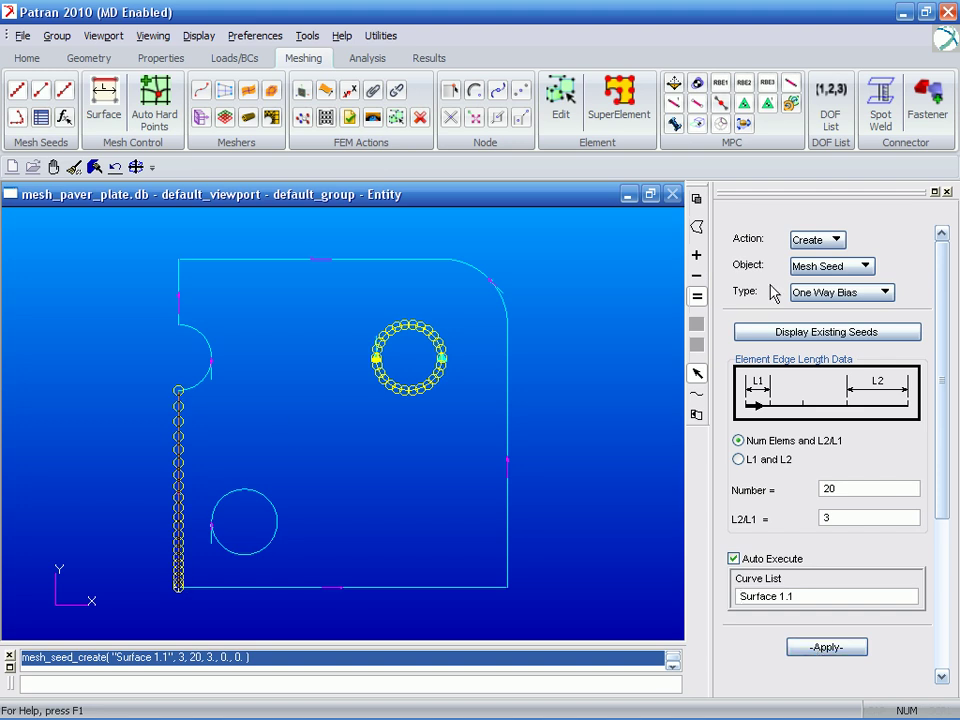
# - Generate a Paver quad mesh on the plate with the default settings
pyautogui.click(247, 93)
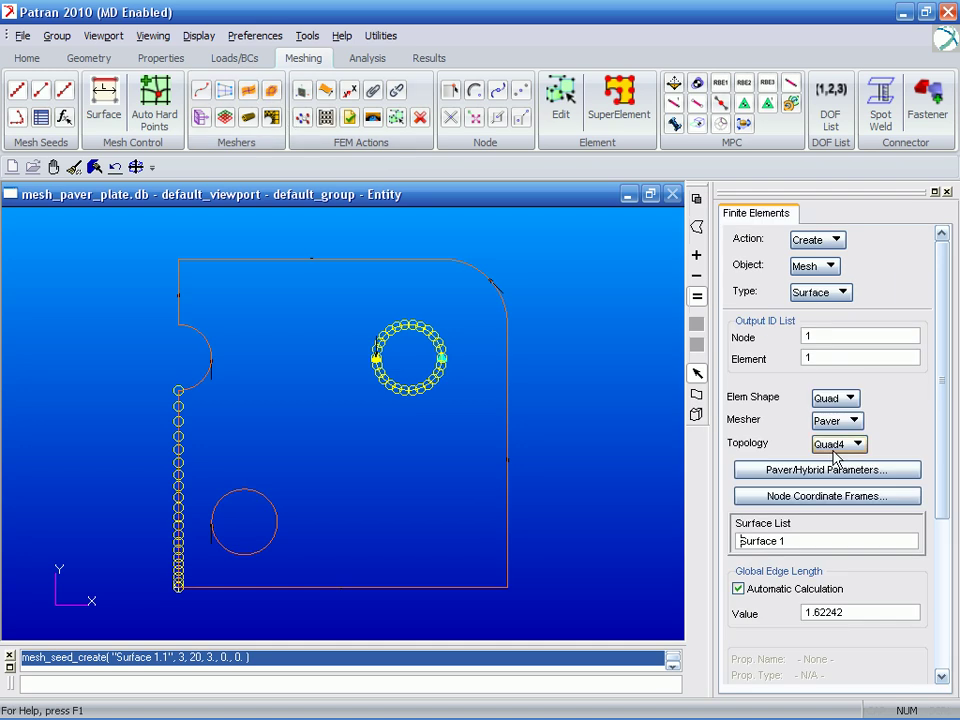
pyautogui.moveTo(945, 489); pyautogui.dragTo(947, 572)
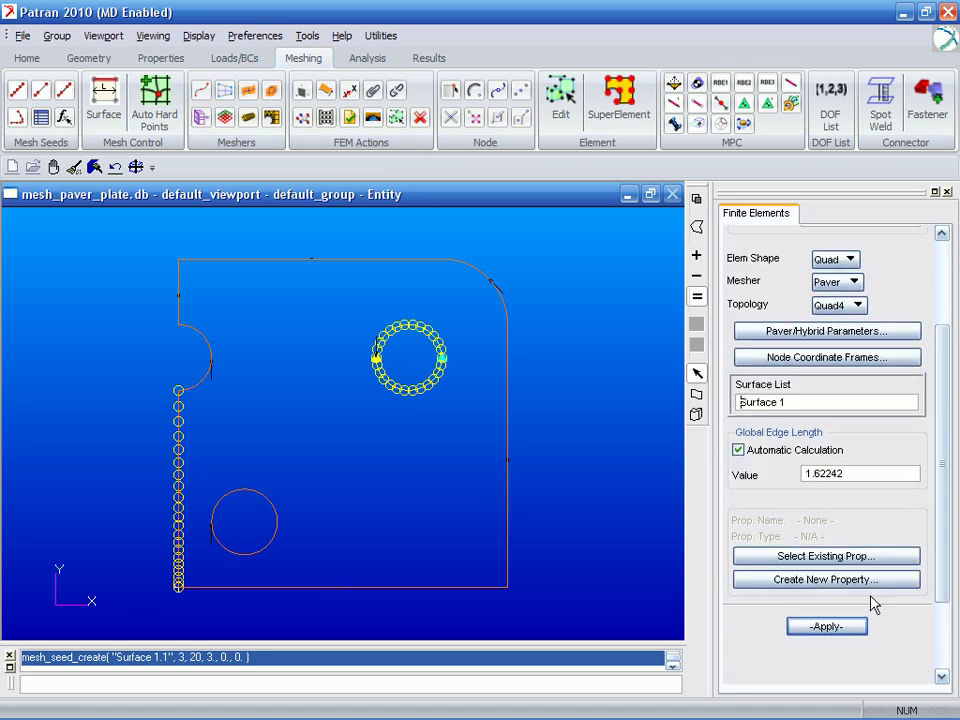
pyautogui.click(836, 630)
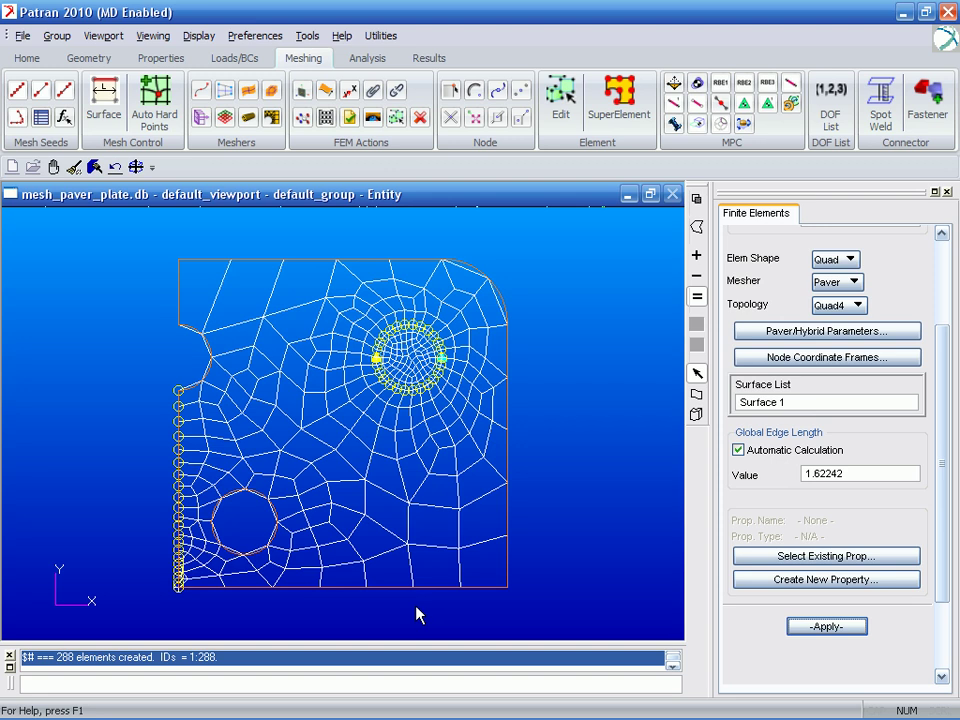
# - Remesh the plate at global edge length 0.5, replacing the old mesh
pyautogui.moveTo(853, 474); pyautogui.dragTo(743, 476)
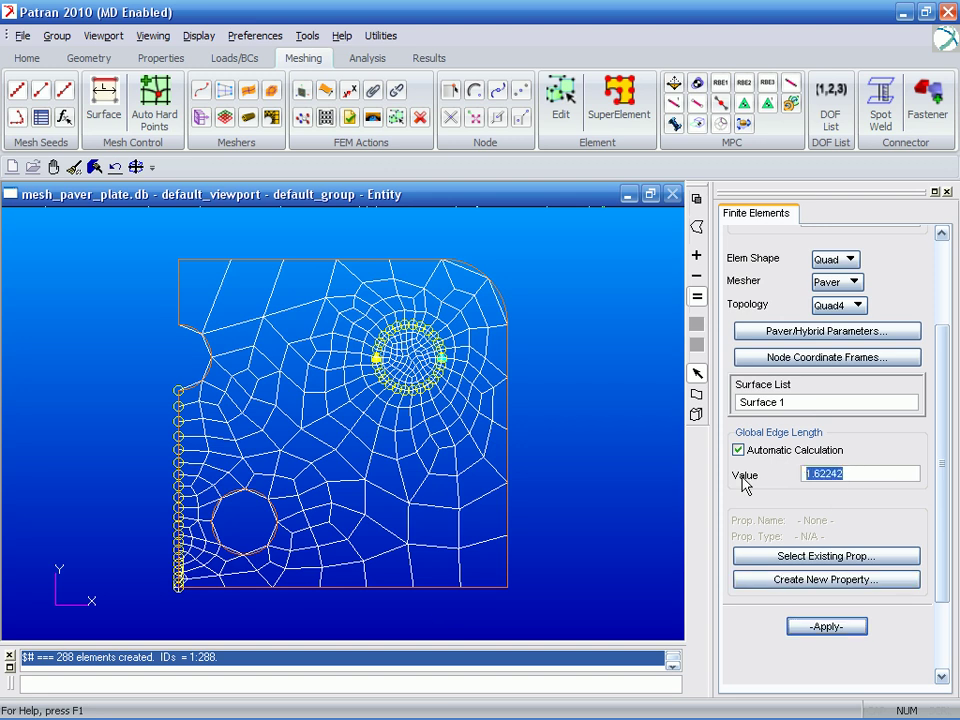
pyautogui.write('0.5')
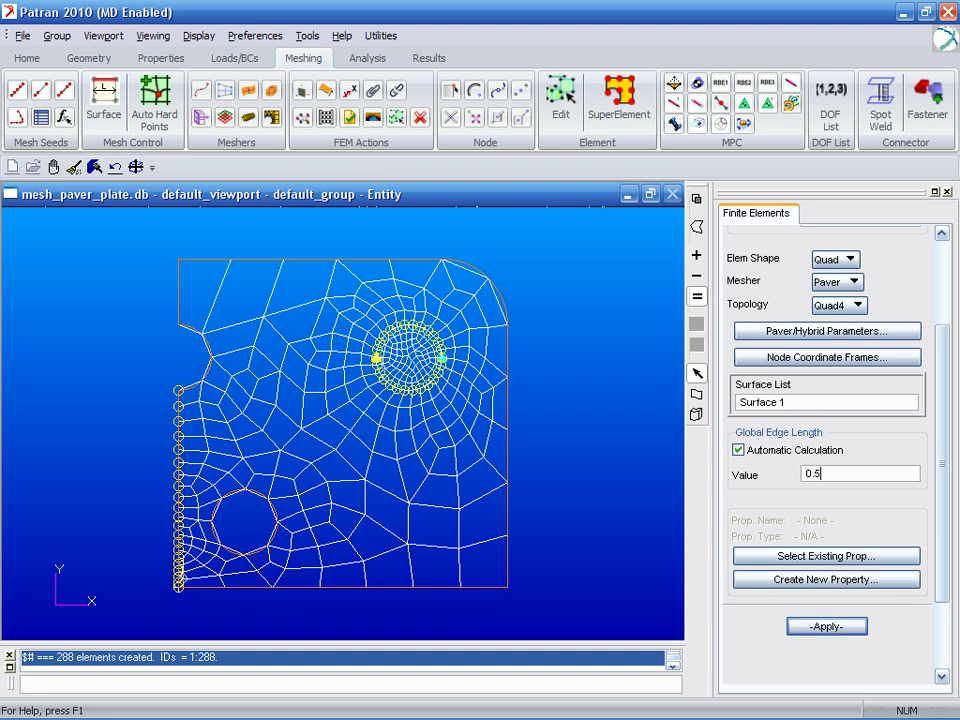
pyautogui.click(826, 627)
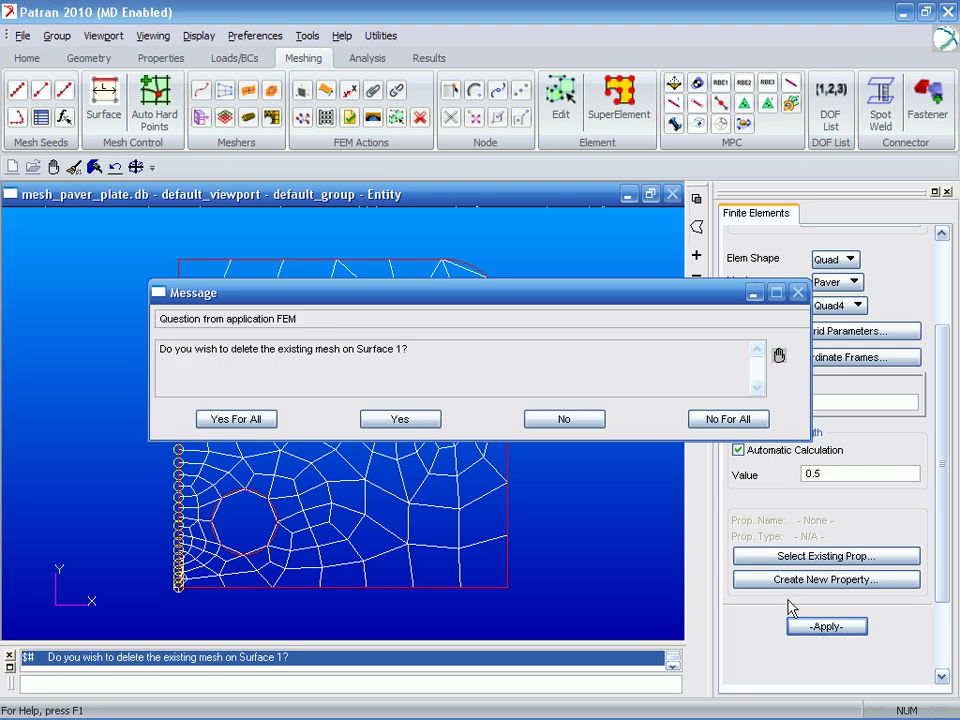
pyautogui.click(424, 424)
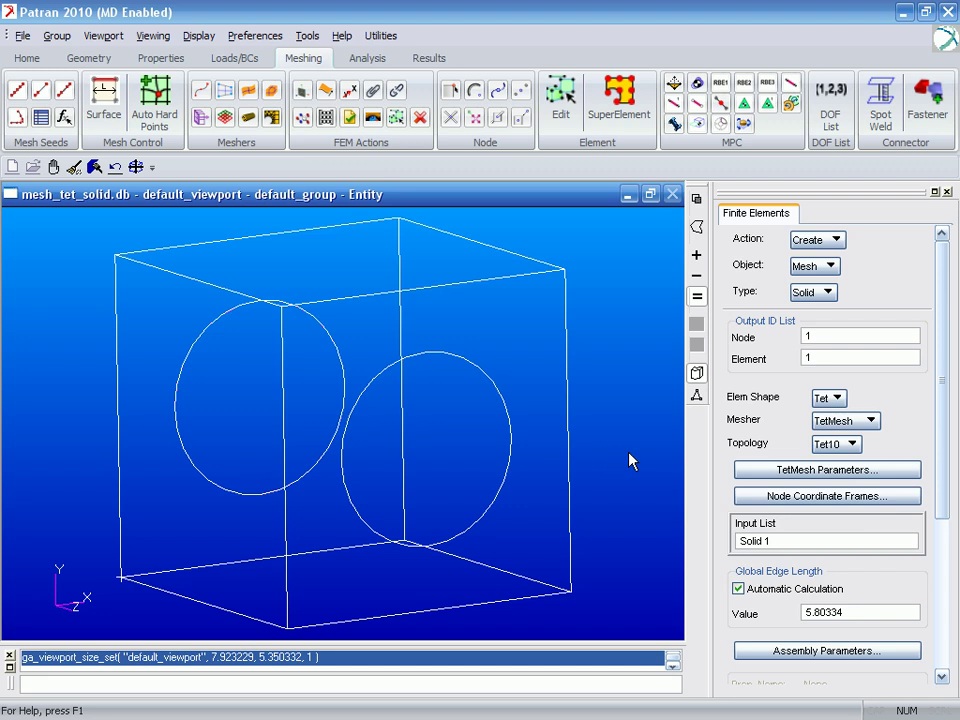
pyautogui.click(28, 60)
pyautogui.click(347, 90)
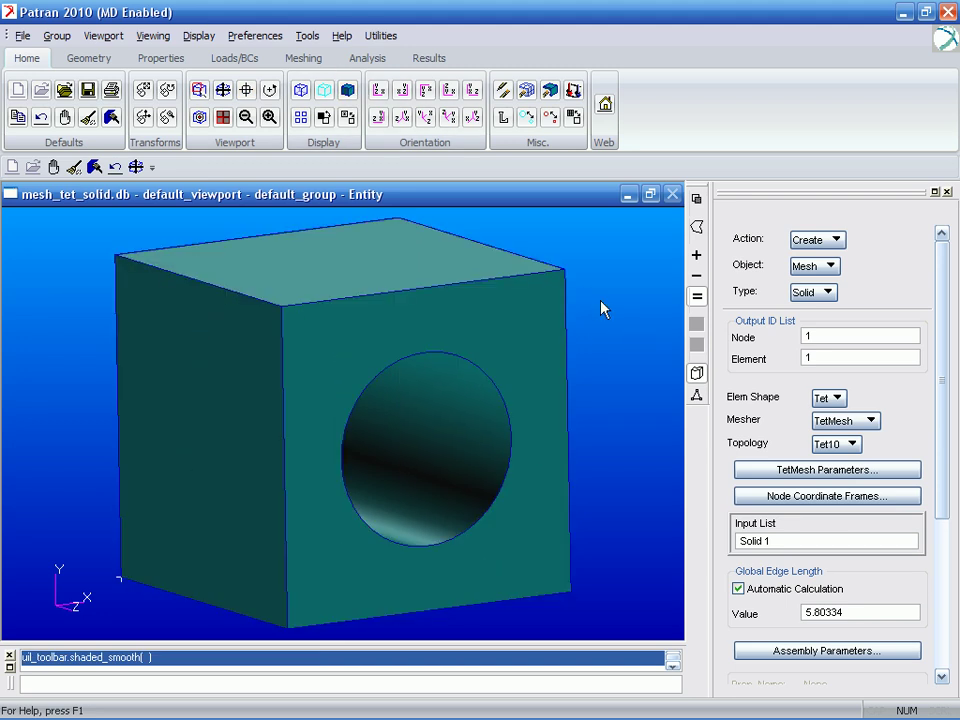
pyautogui.moveTo(620, 305)
pyautogui.mouseDown(button='middle')
pyautogui.moveTo(628, 300)
pyautogui.moveTo(403, 400)
pyautogui.mouseUp(button='middle')
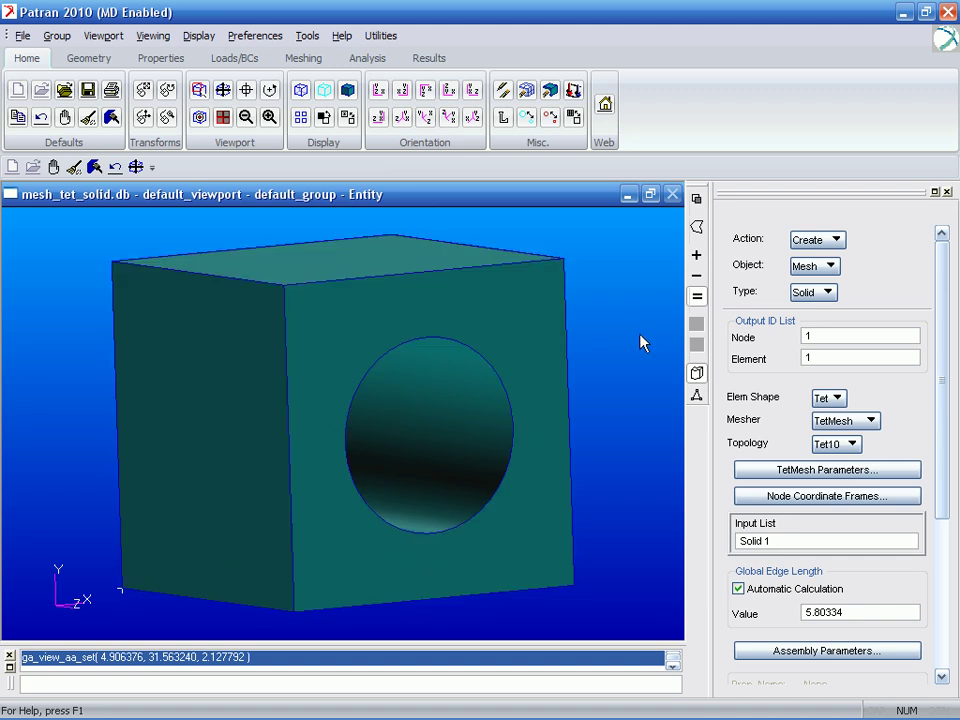
pyautogui.moveTo(630, 349); pyautogui.dragTo(626, 349, button='middle')
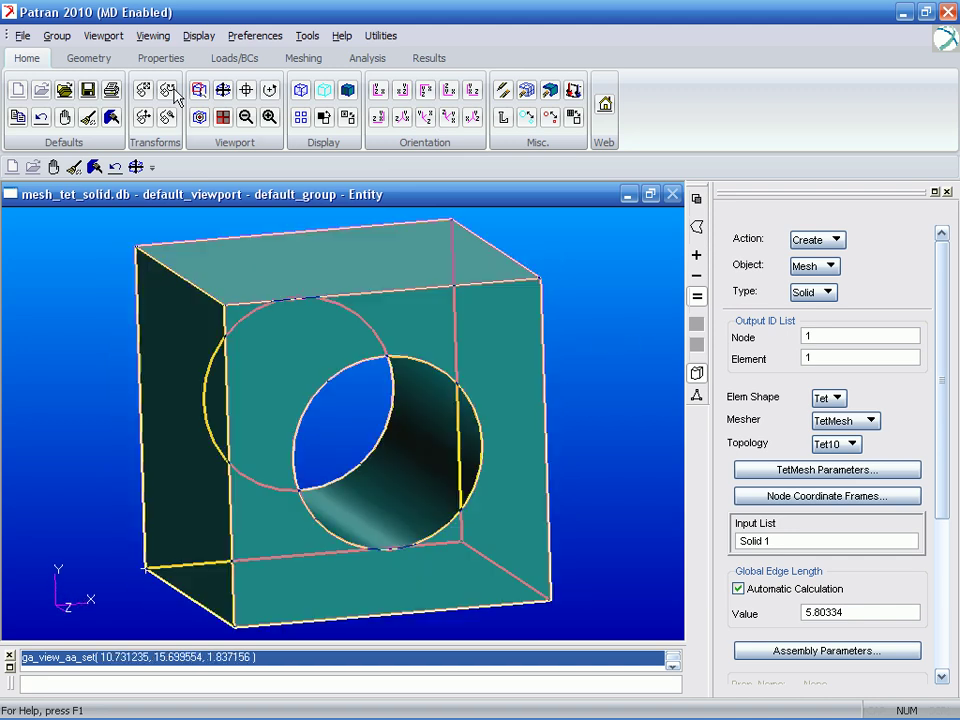
pyautogui.click(301, 90)
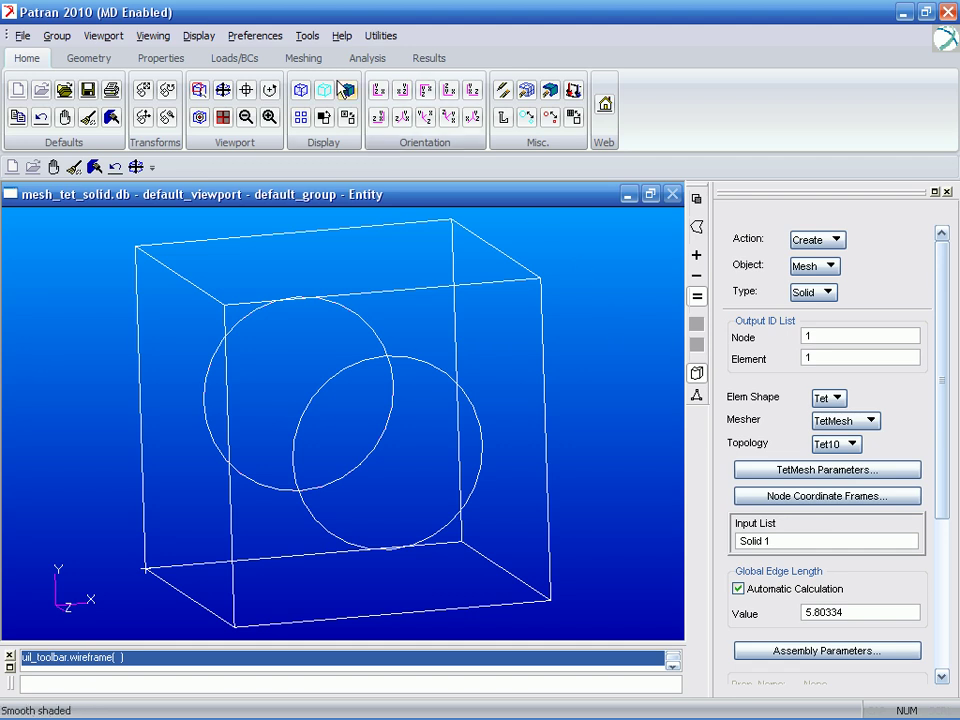
pyautogui.click(297, 62)
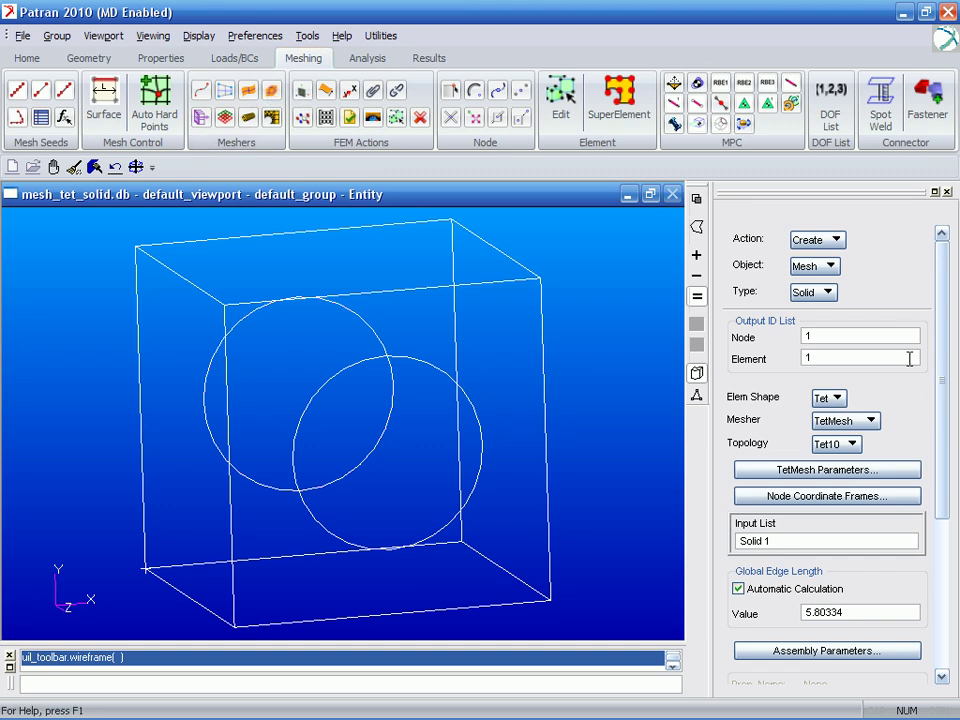
# - Mesh the holed block with TetMesh Tet10 at automatic edge length 5.80334
pyautogui.moveTo(936, 333); pyautogui.dragTo(937, 354)
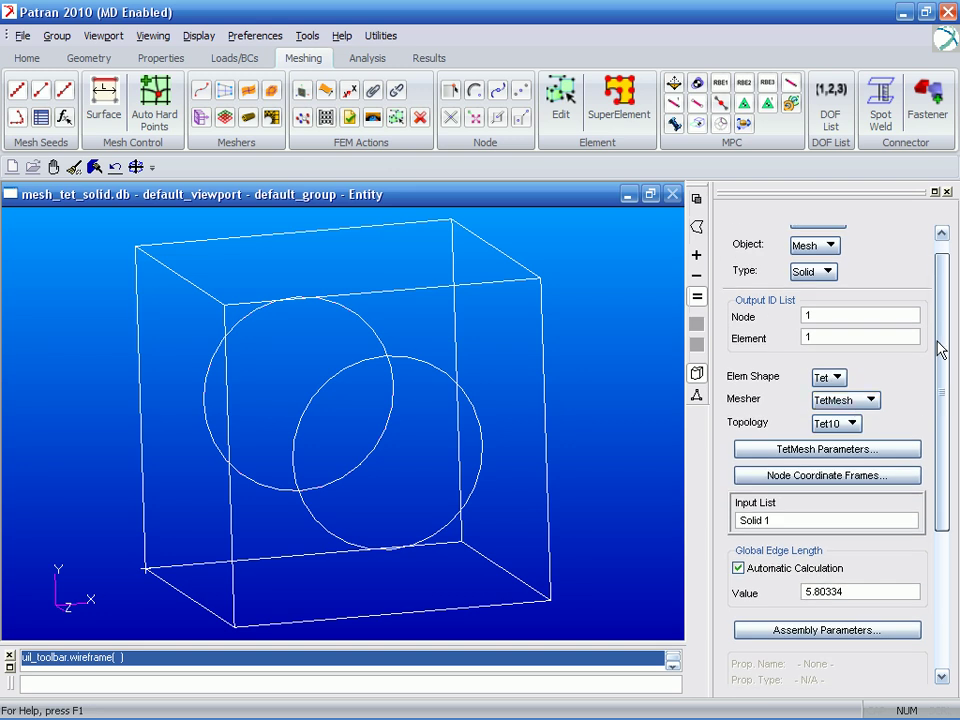
pyautogui.click(860, 404)
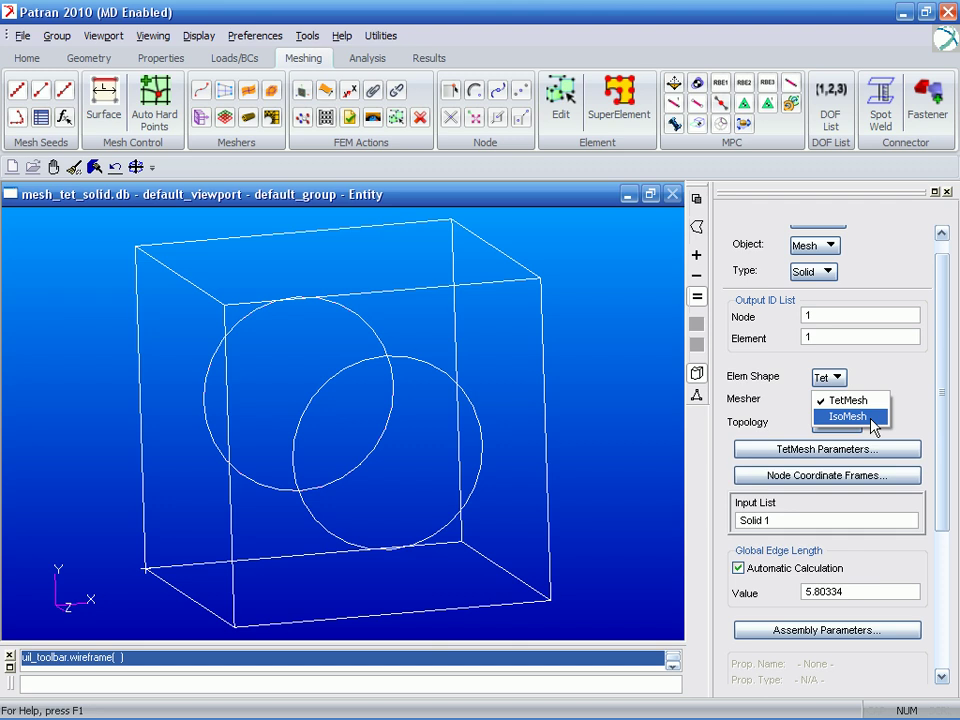
pyautogui.click(866, 400)
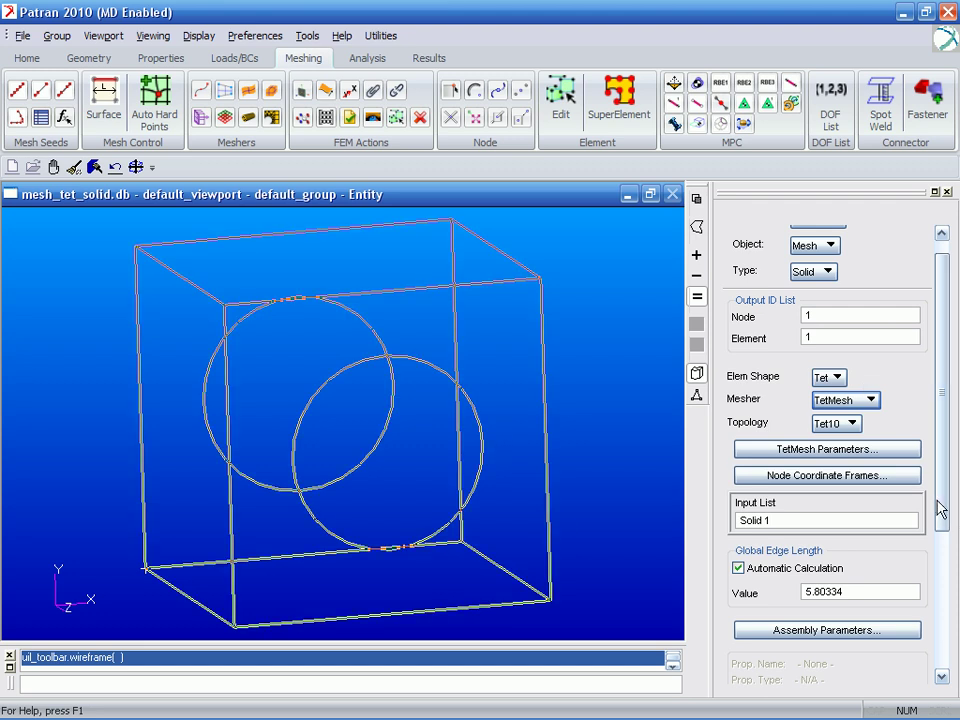
pyautogui.scroll(-5, 943, 561)
pyautogui.scroll(-1, 930, 613)
pyautogui.click(826, 586)
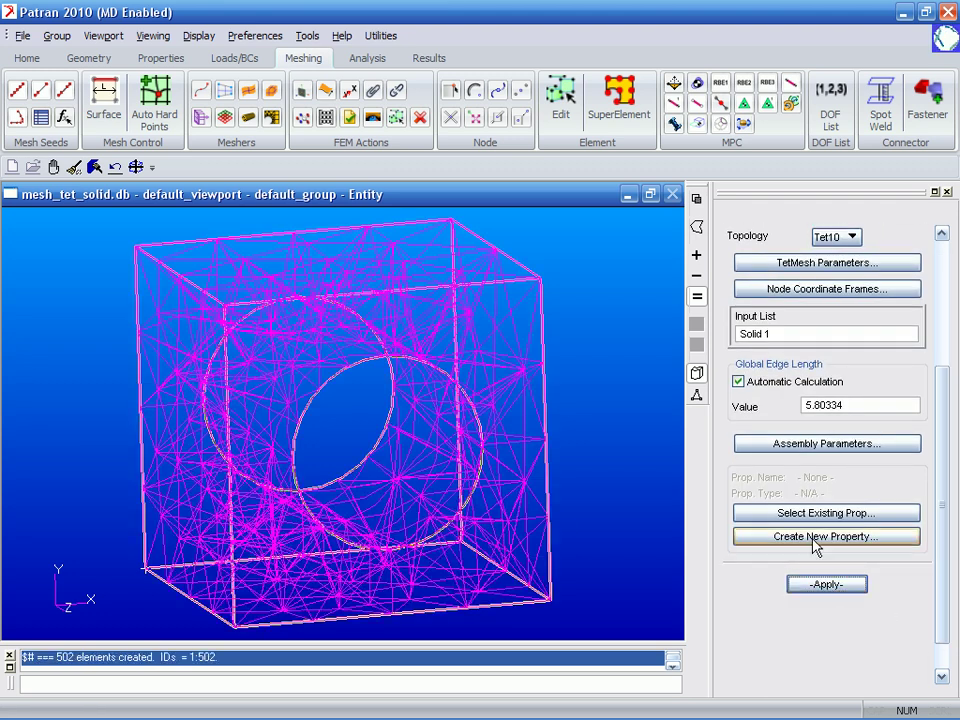
pyautogui.moveTo(542, 388)
pyautogui.mouseDown(button='middle')
pyautogui.moveTo(593, 357)
pyautogui.moveTo(583, 379)
pyautogui.moveTo(593, 366)
pyautogui.moveTo(650, 395)
pyautogui.mouseUp(button='middle')
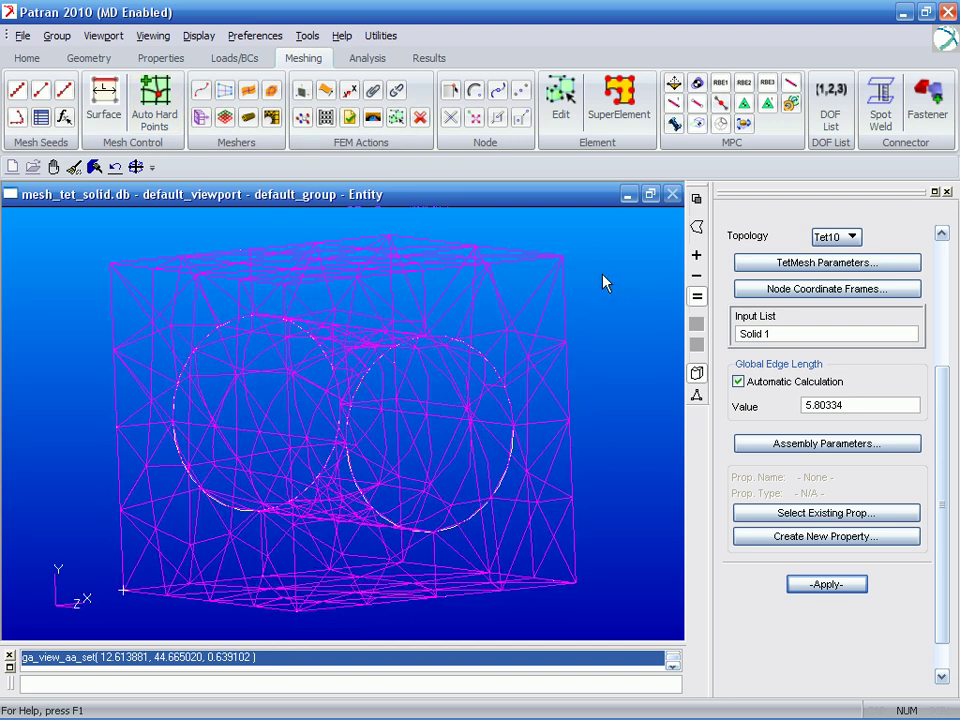
# - Remesh the block with Tet10 elements at global edge length 2.0, replacing the old mesh
pyautogui.moveTo(613, 285); pyautogui.dragTo(625, 291, button='middle')
pyautogui.moveTo(873, 409); pyautogui.dragTo(722, 404)
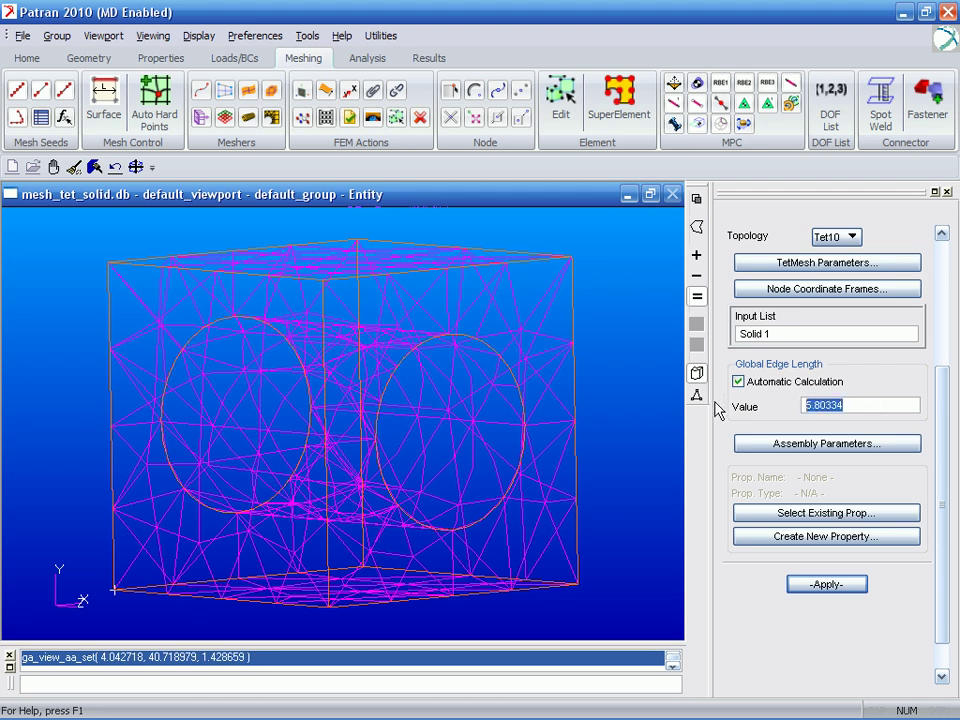
pyautogui.write('2.')
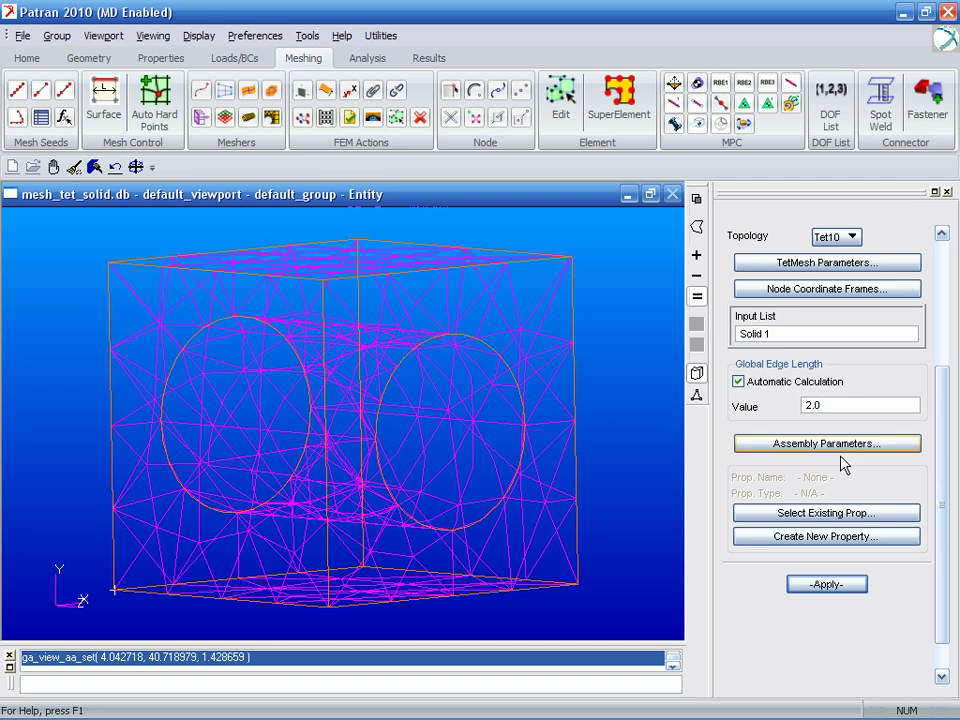
pyautogui.click(838, 588)
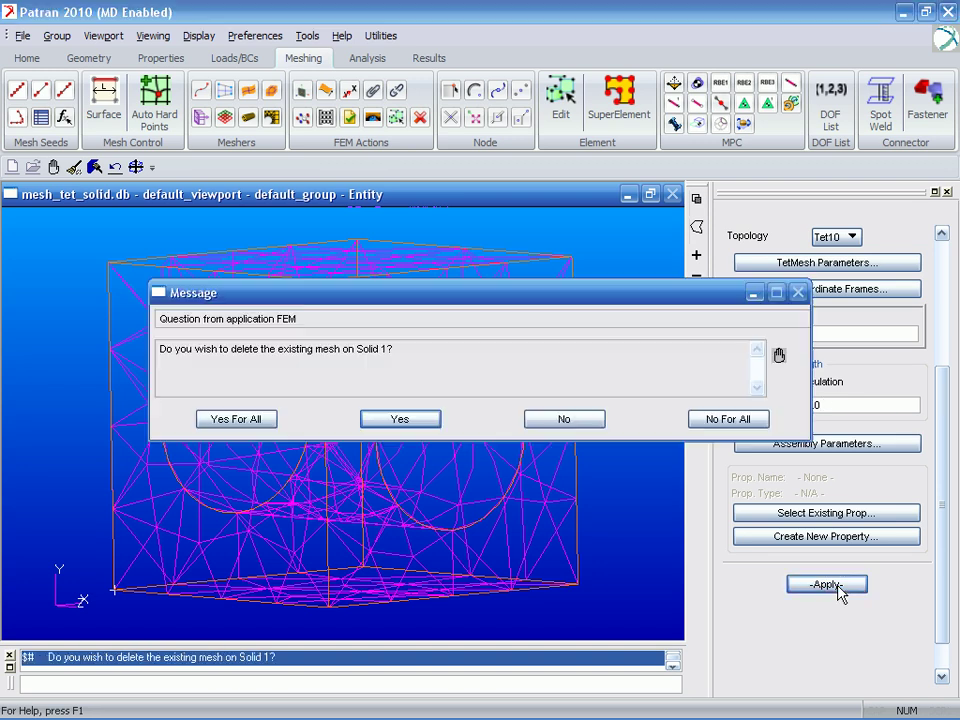
pyautogui.click(425, 420)
pyautogui.moveTo(506, 399)
pyautogui.mouseDown(button='middle')
pyautogui.moveTo(617, 364)
pyautogui.moveTo(570, 375)
pyautogui.moveTo(585, 360)
pyautogui.moveTo(596, 371)
pyautogui.mouseUp(button='middle')
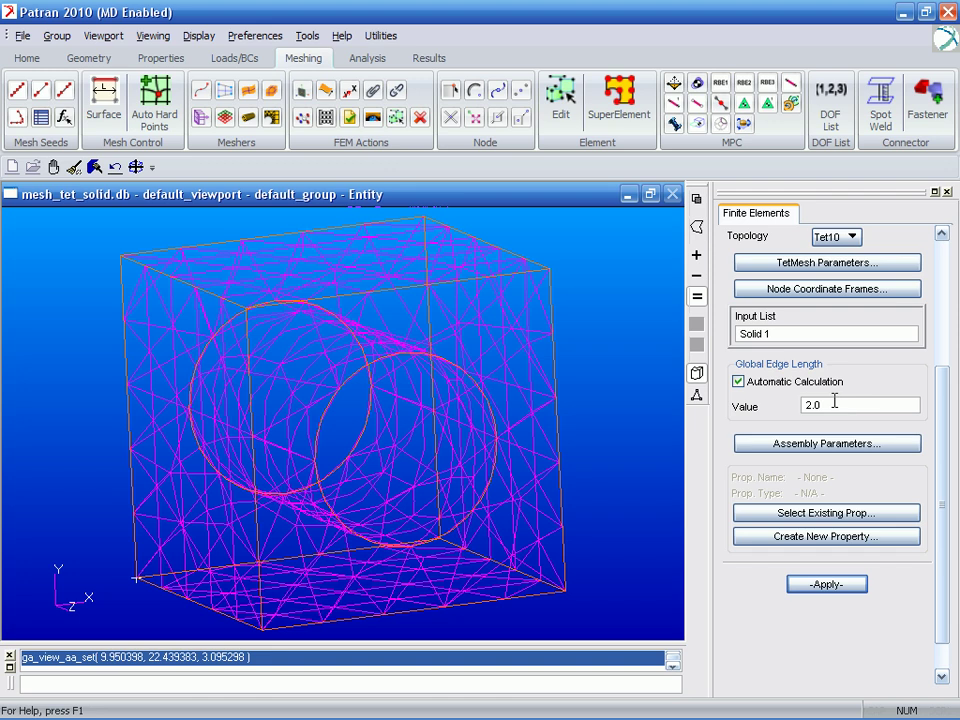
# - Refine the block mesh to edge length 1.0, replacing the previous mesh
pyautogui.moveTo(818, 404); pyautogui.dragTo(756, 392)
pyautogui.write('1')
pyautogui.click(840, 588)
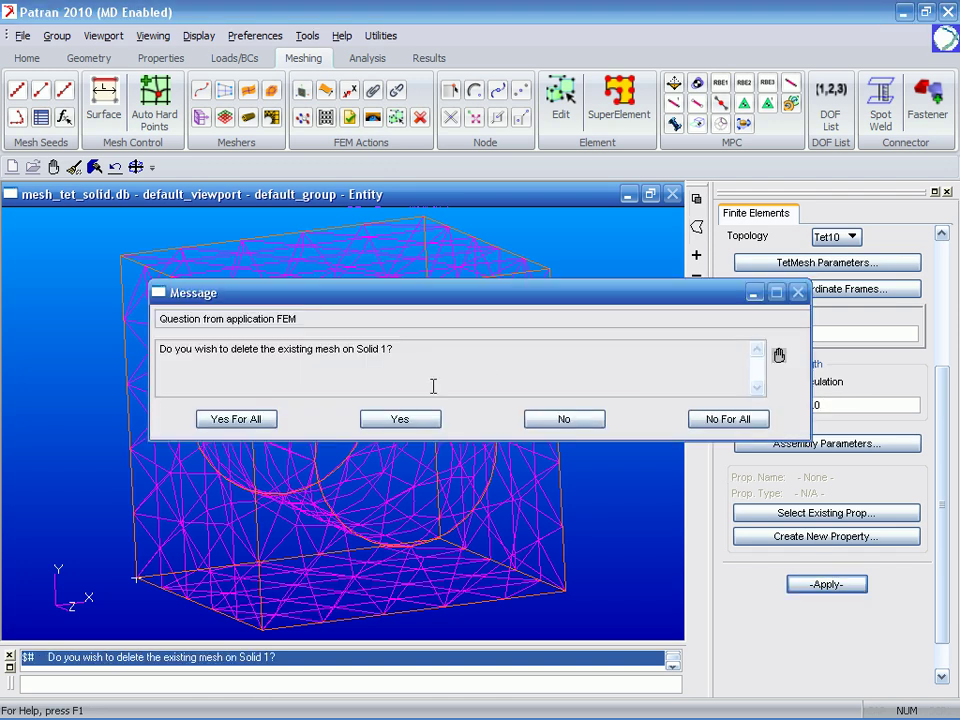
pyautogui.click(400, 420)
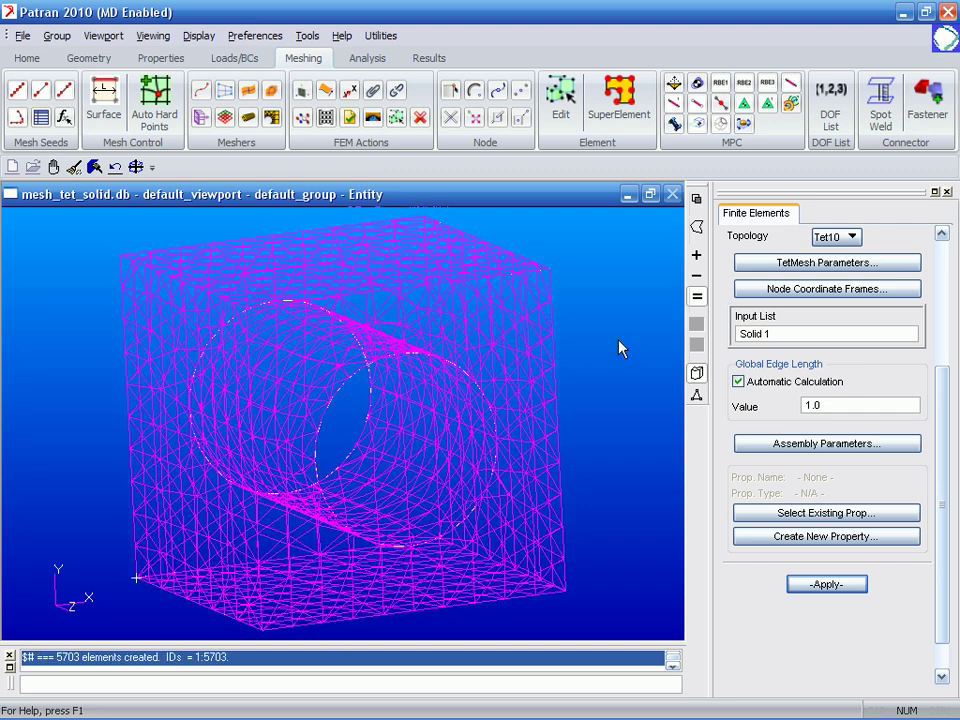
pyautogui.moveTo(621, 340)
pyautogui.mouseDown(button='middle')
pyautogui.moveTo(598, 332)
pyautogui.moveTo(615, 343)
pyautogui.mouseUp(button='middle')
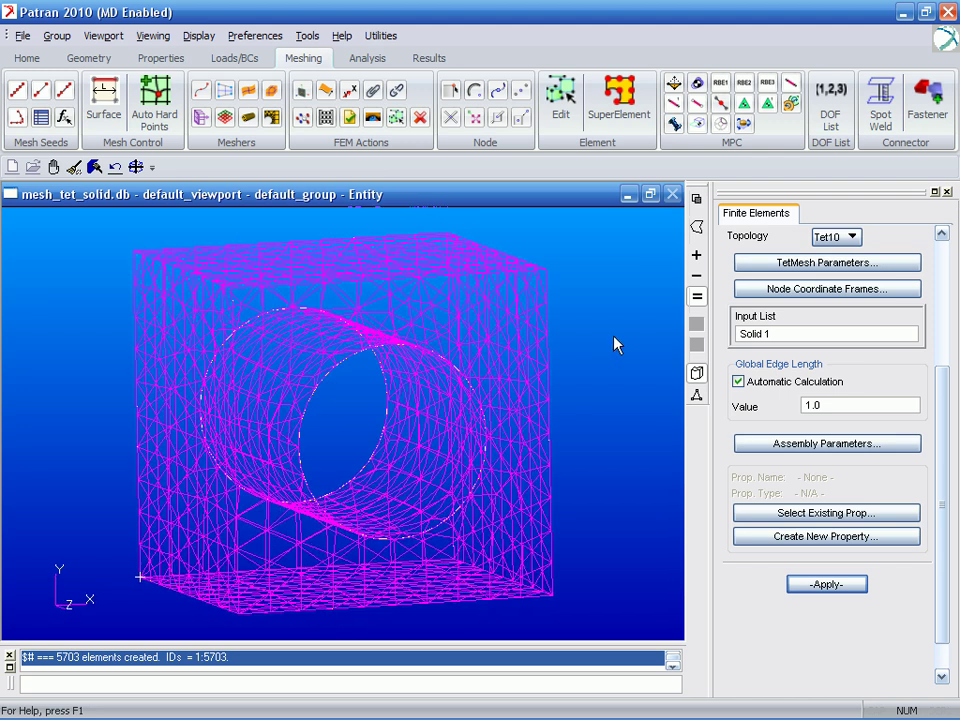